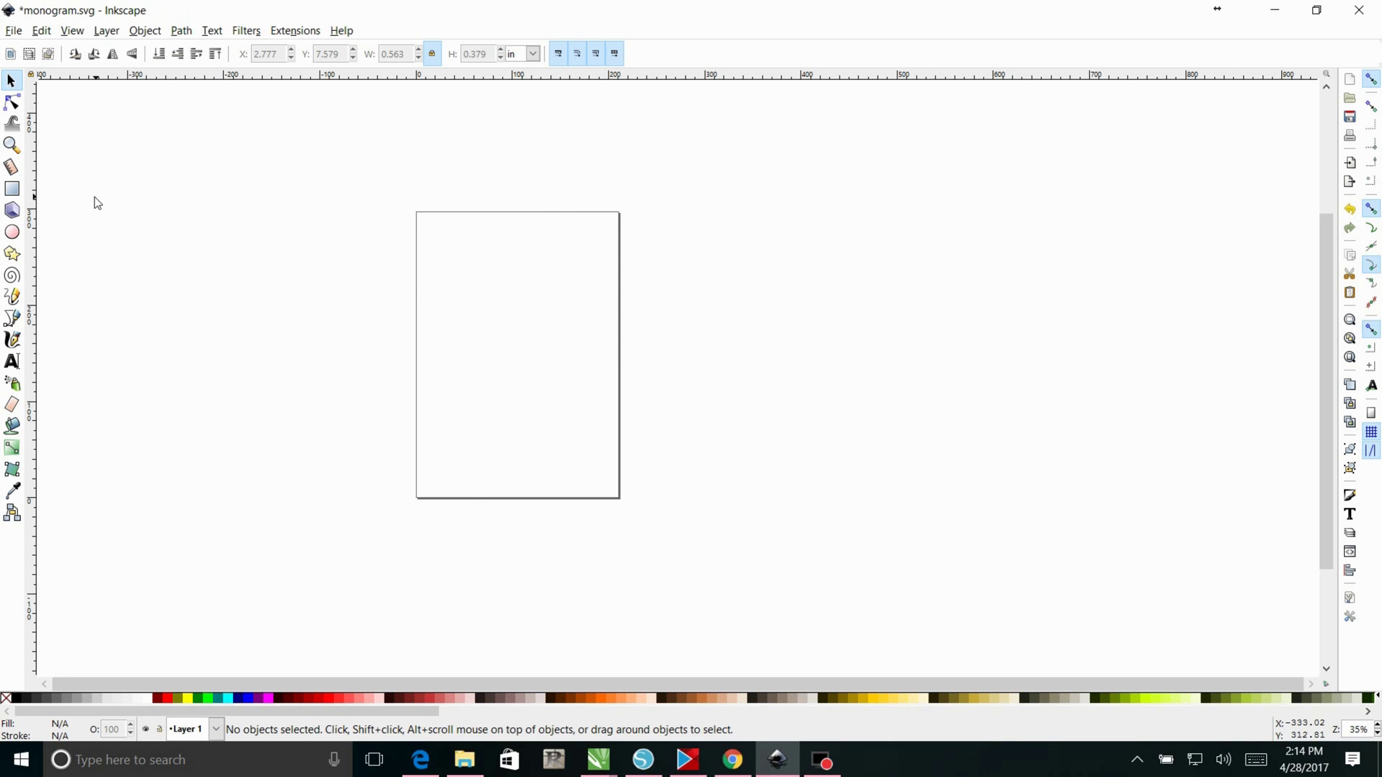
- Add the text "bGe" as a new text object in the upper part of the page
{"action": "left_click", "coordinate": [11, 145]}
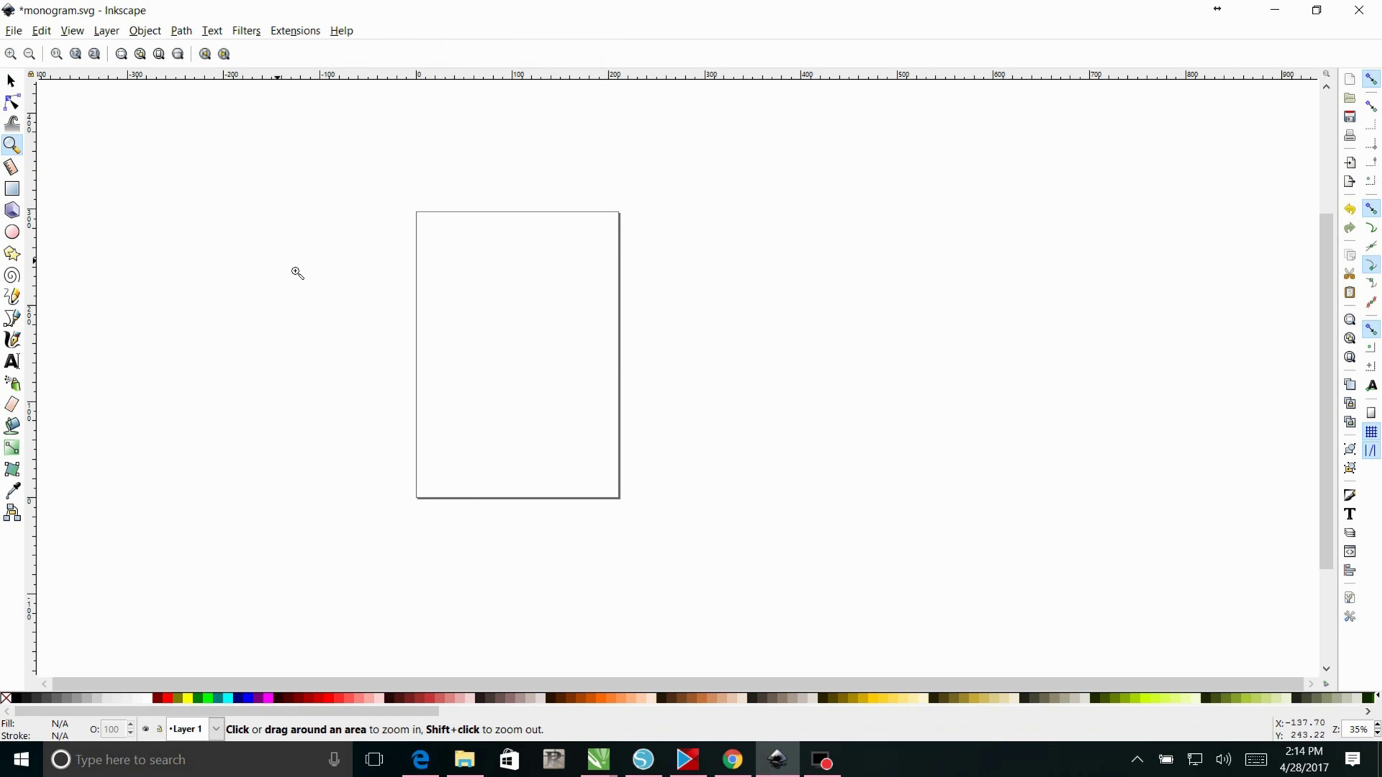
{"action": "left_click", "coordinate": [509, 341]}
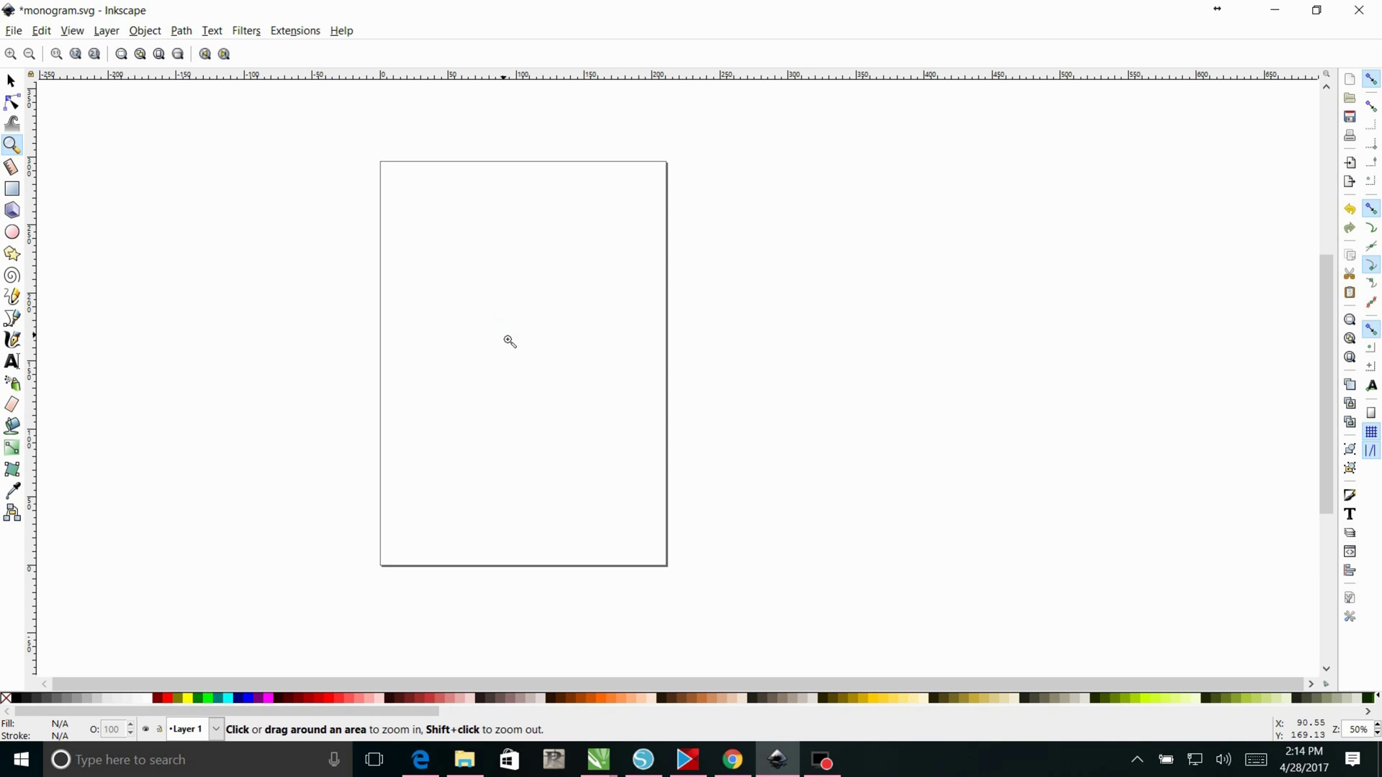
{"action": "left_click", "coordinate": [528, 367]}
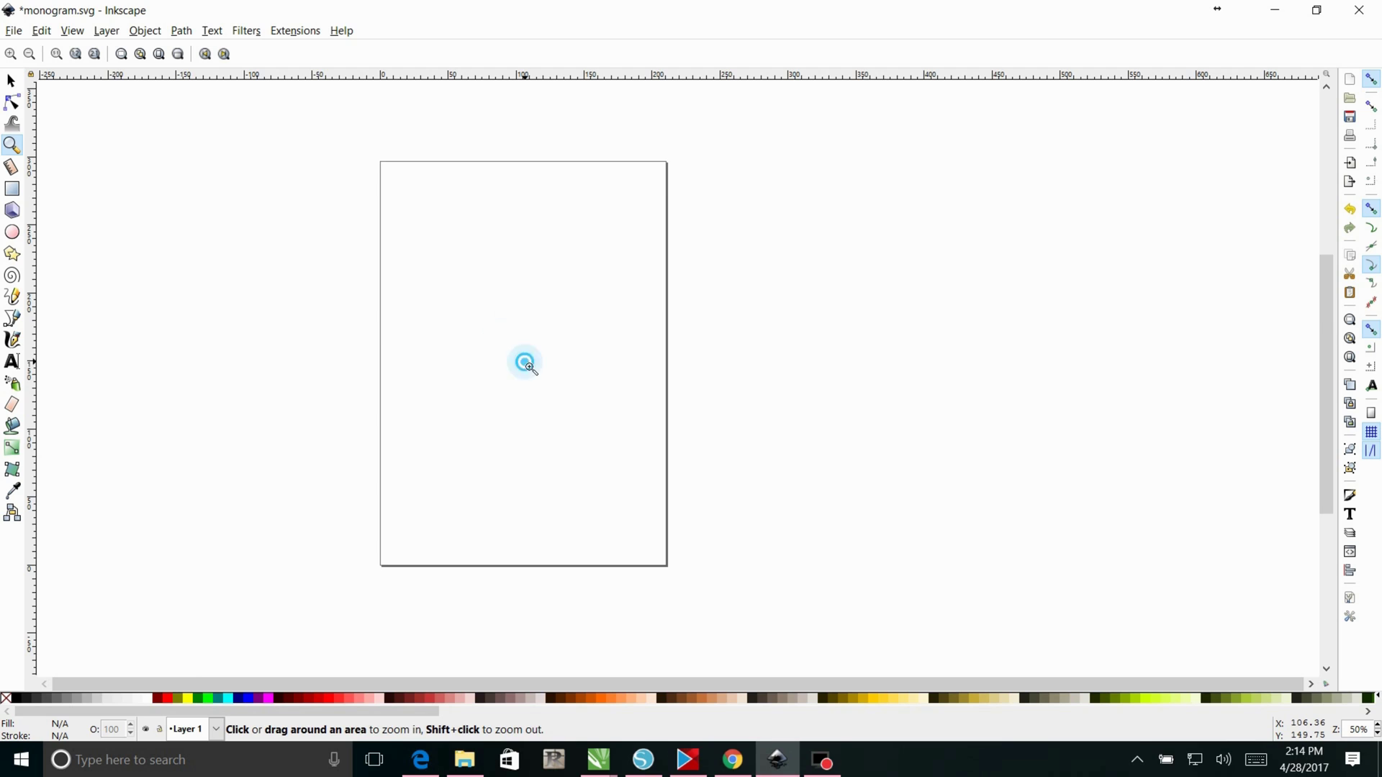
{"action": "left_click", "coordinate": [531, 369]}
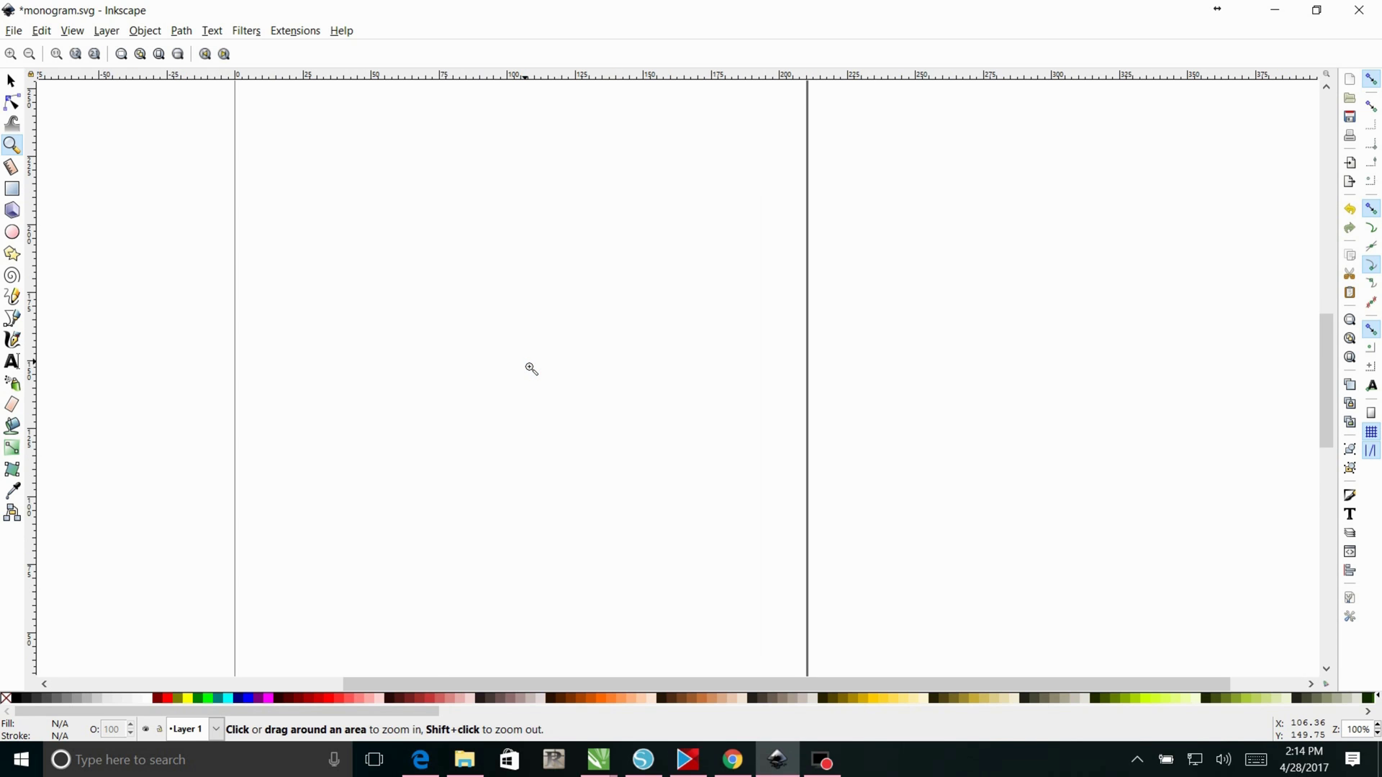
{"action": "left_click", "coordinate": [527, 365]}
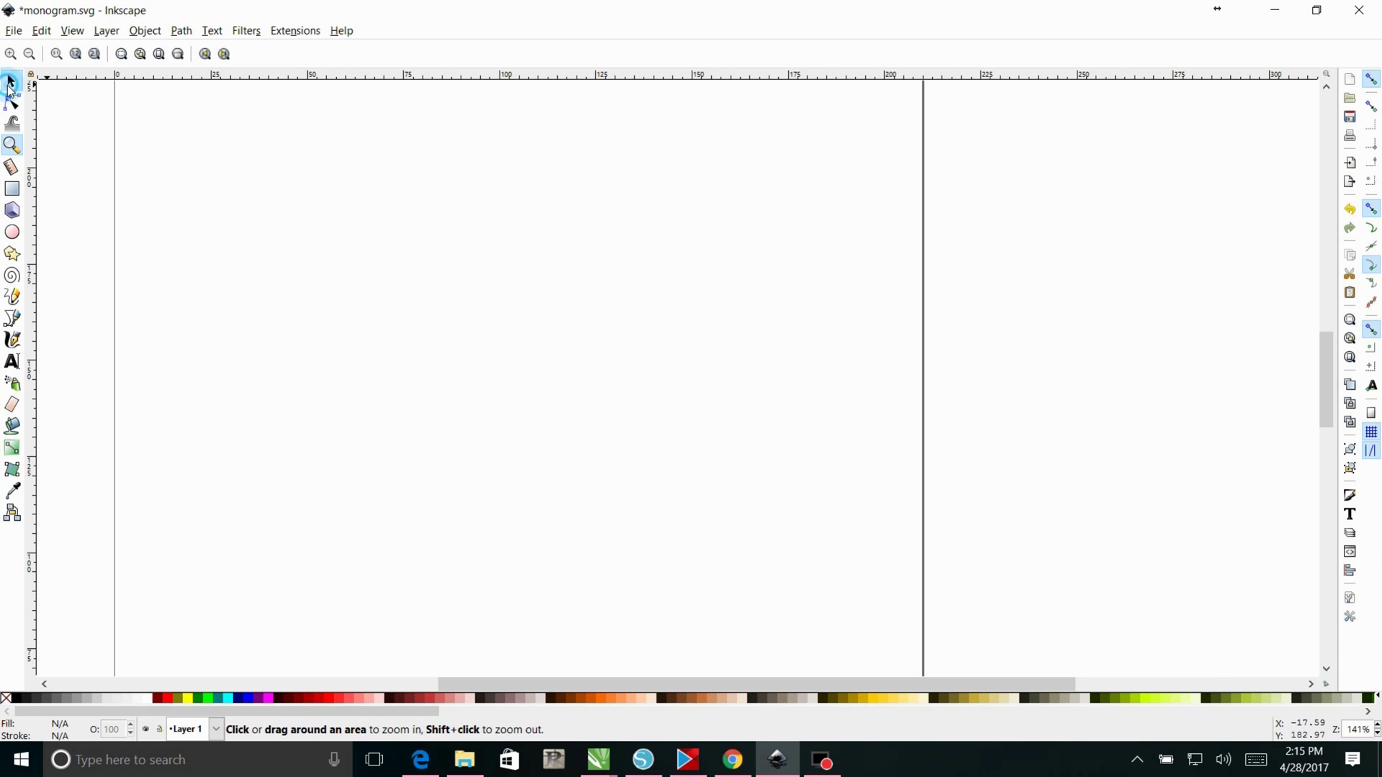
{"action": "left_click", "coordinate": [11, 80]}
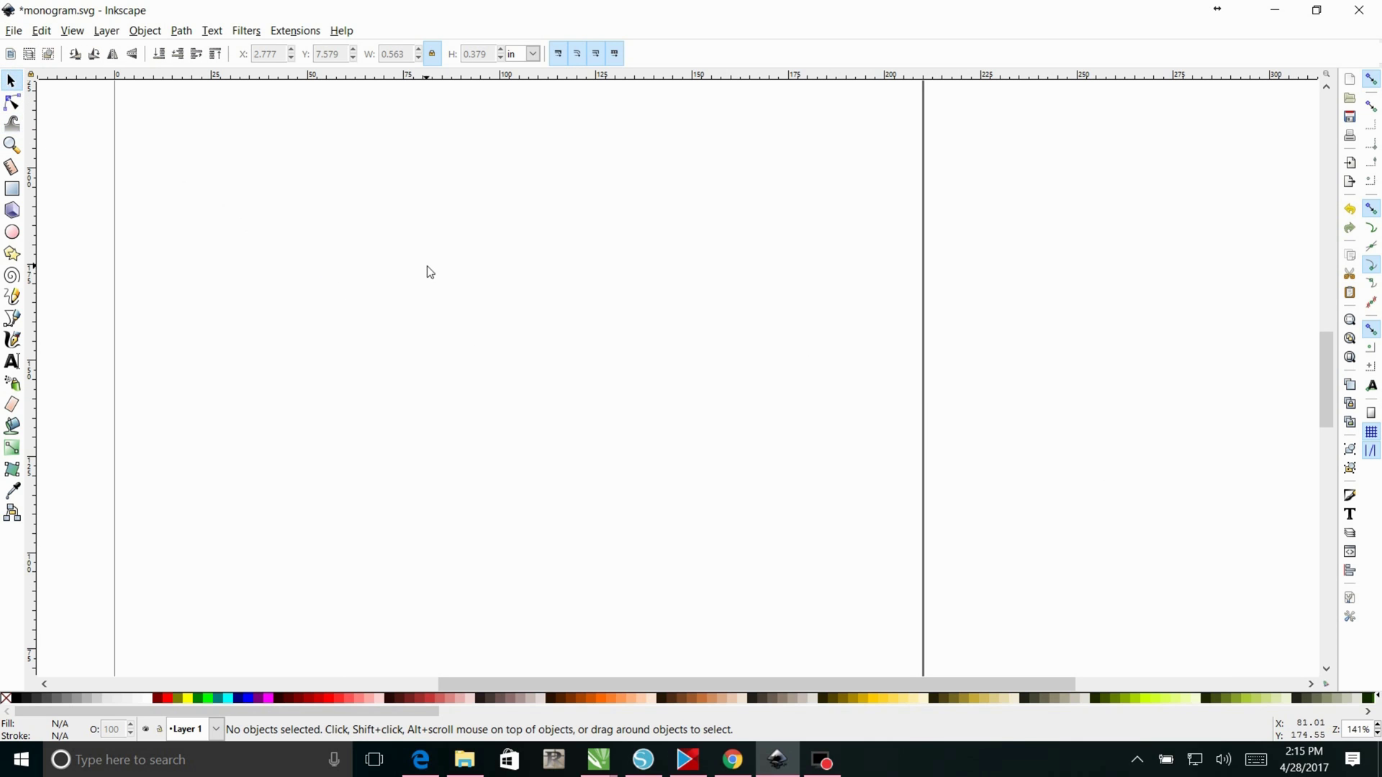
{"action": "left_click", "coordinate": [1328, 349]}
{"action": "left_click_drag", "start_coordinate": [1328, 348], "coordinate": [1324, 315]}
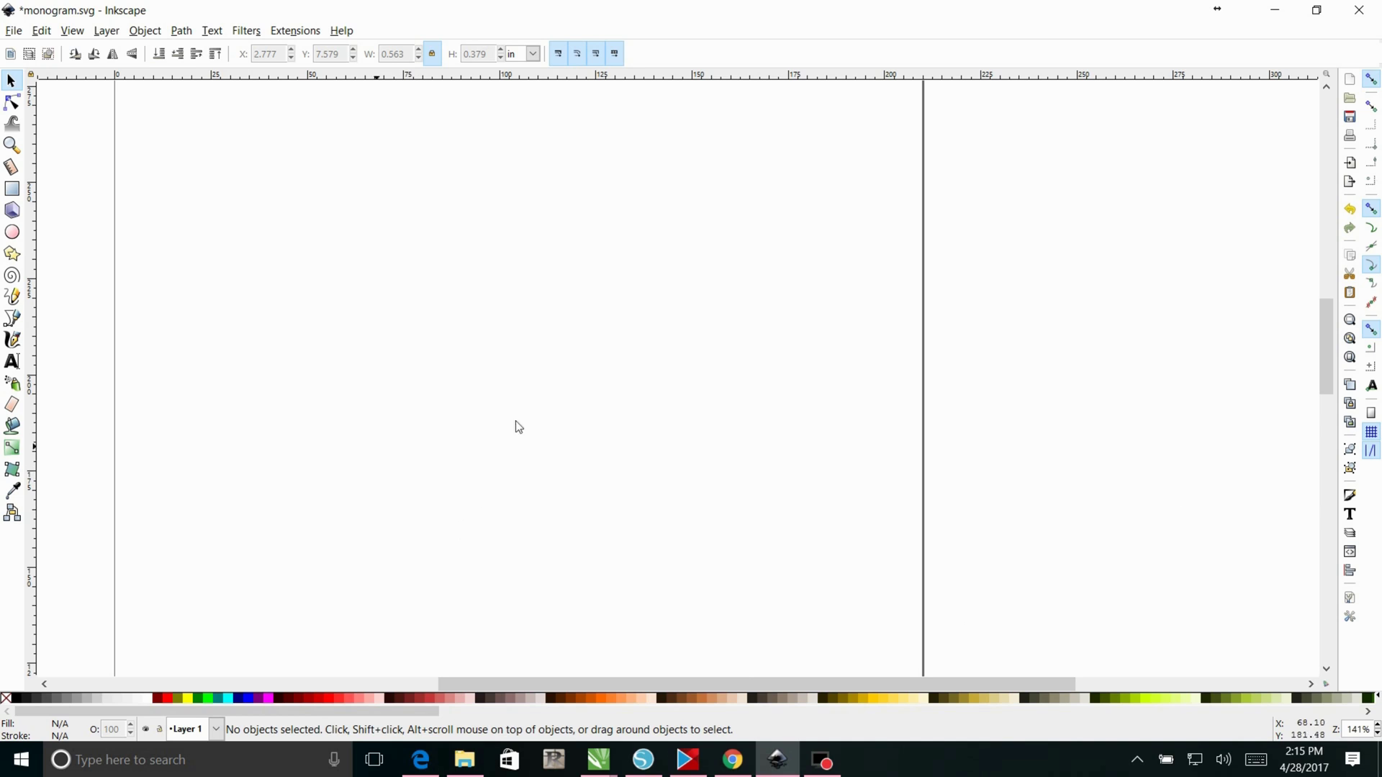
{"action": "left_click", "coordinate": [14, 364]}
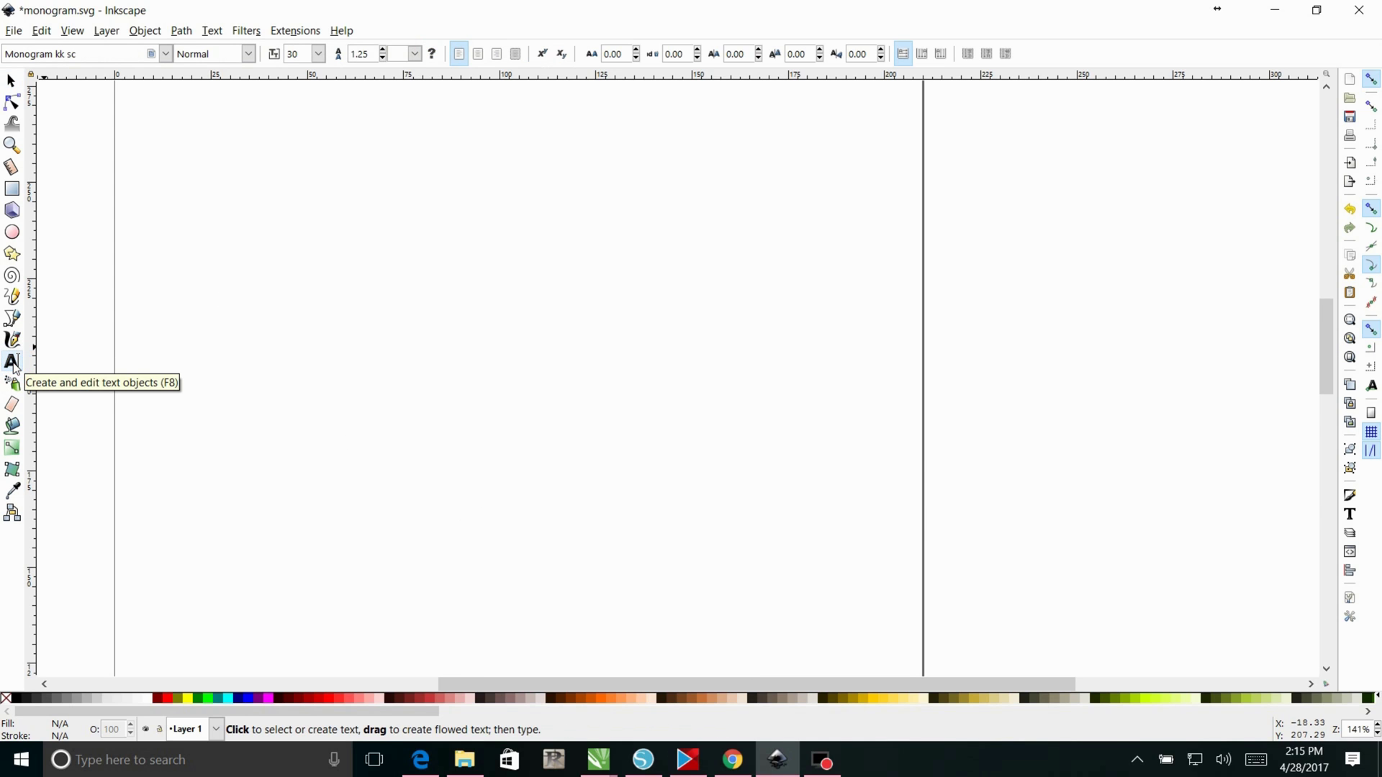
{"action": "left_click", "coordinate": [433, 334]}
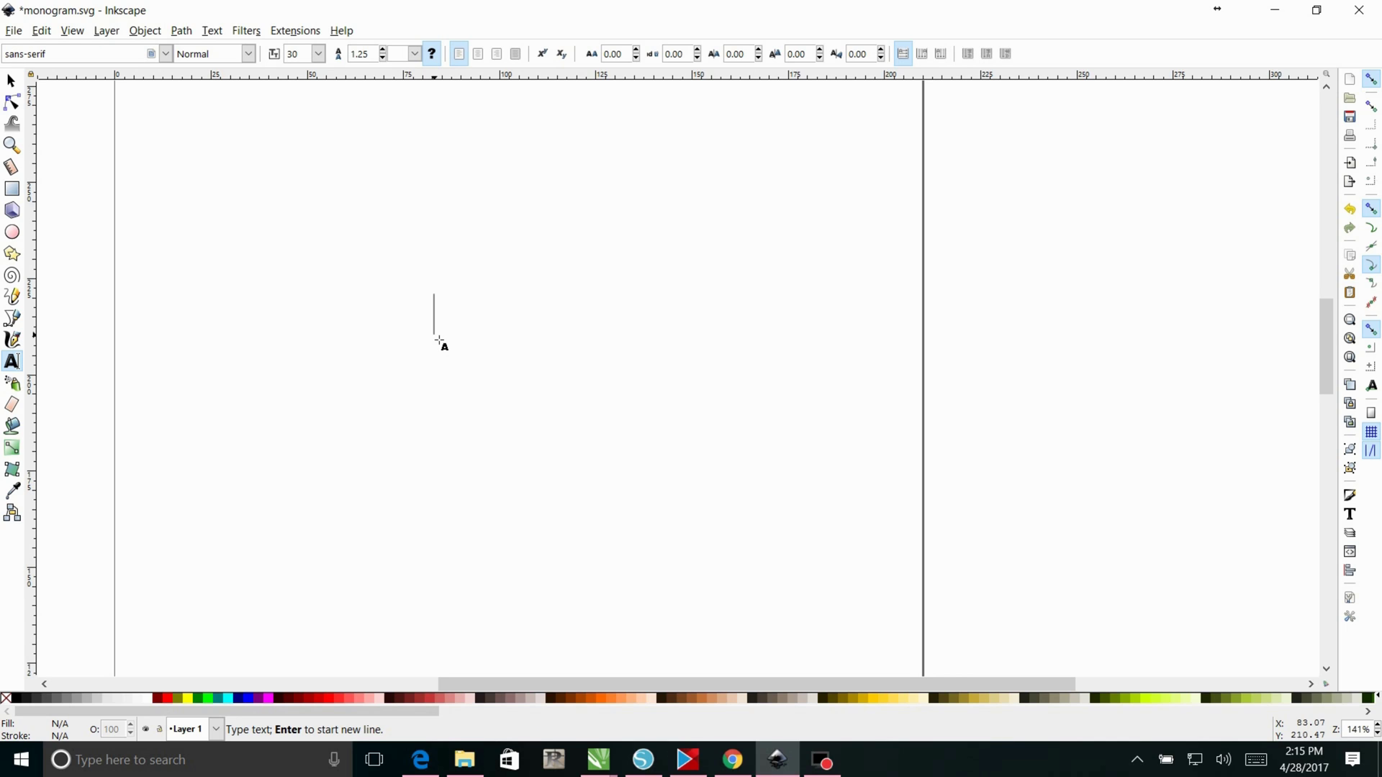
{"action": "type", "text": "bG"}
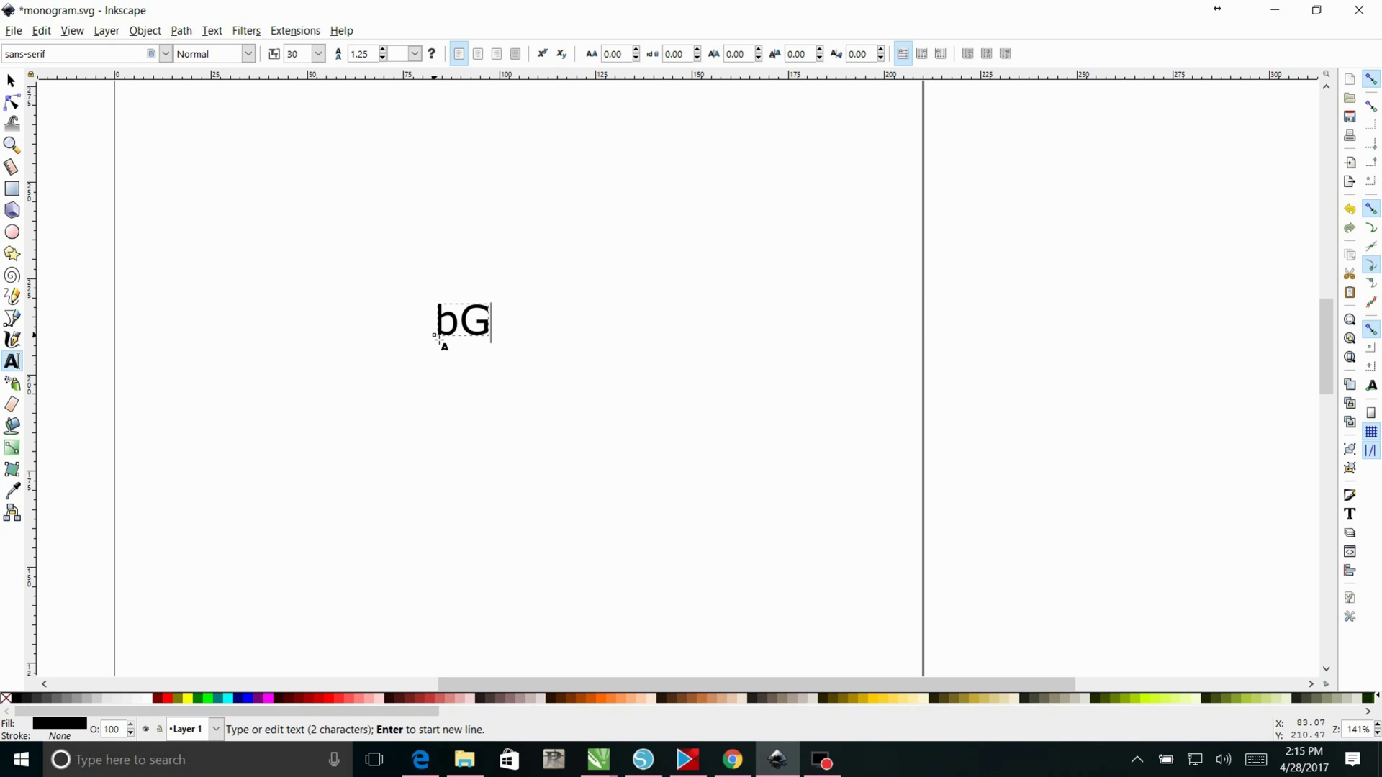
{"action": "type", "text": "e"}
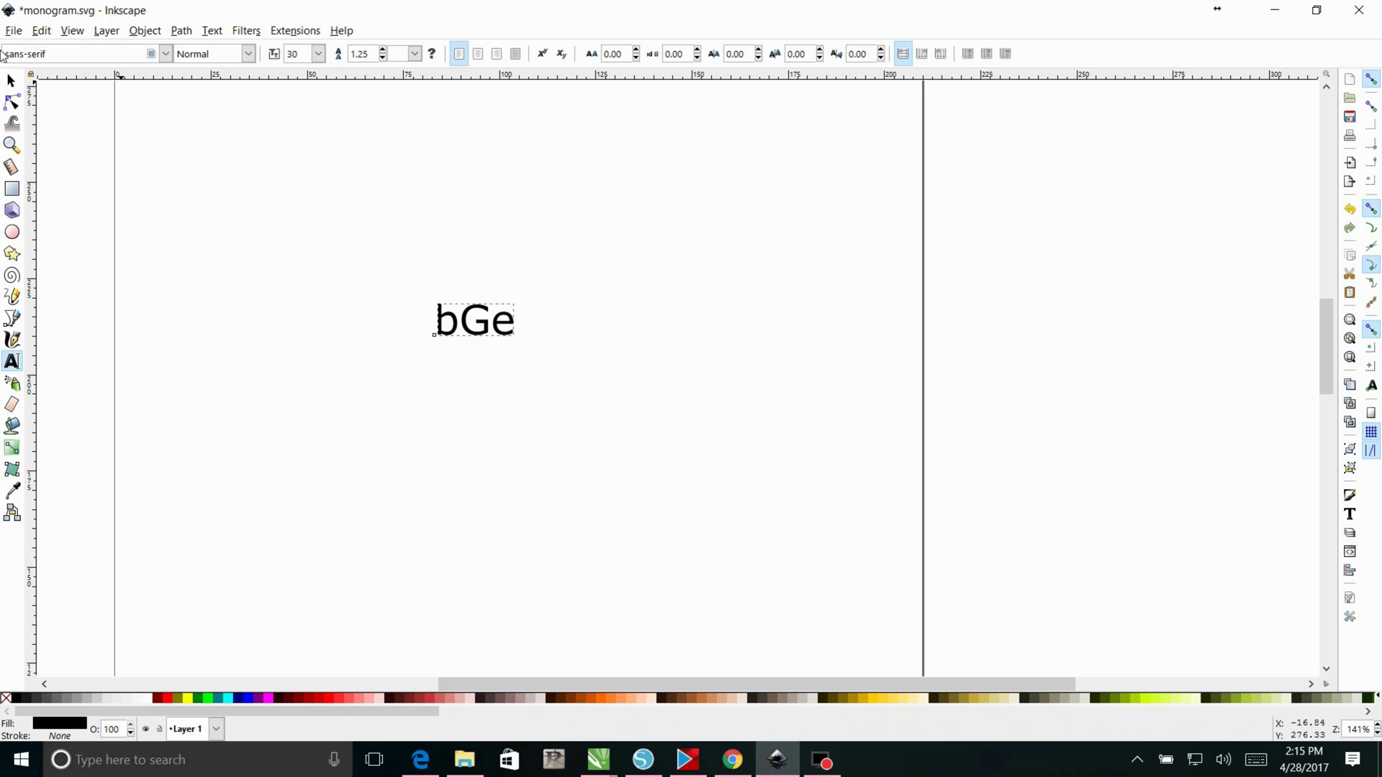
- Change the font of the "bGe" text to Monogram kk sc
{"action": "left_click", "coordinate": [166, 53]}
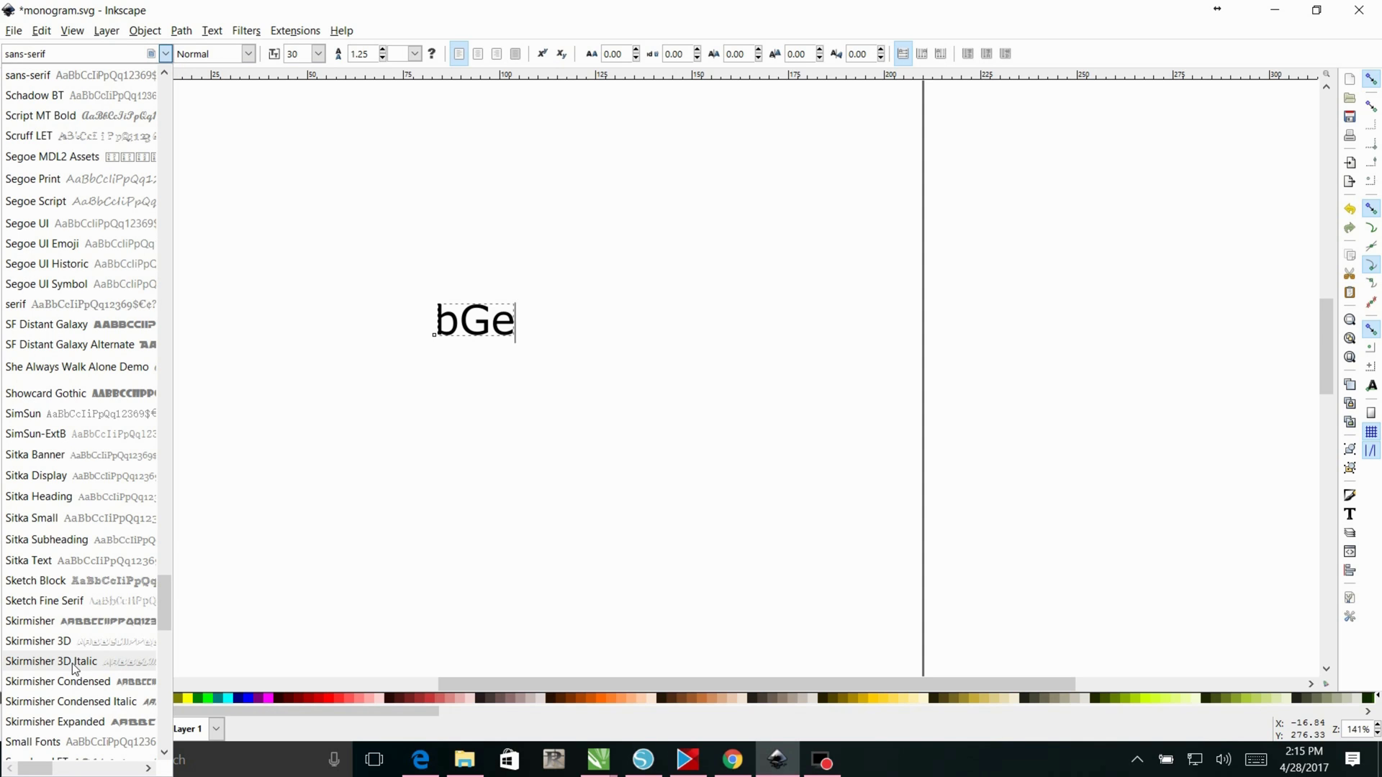
{"action": "left_click", "coordinate": [61, 67]}
{"action": "left_click", "coordinate": [60, 66]}
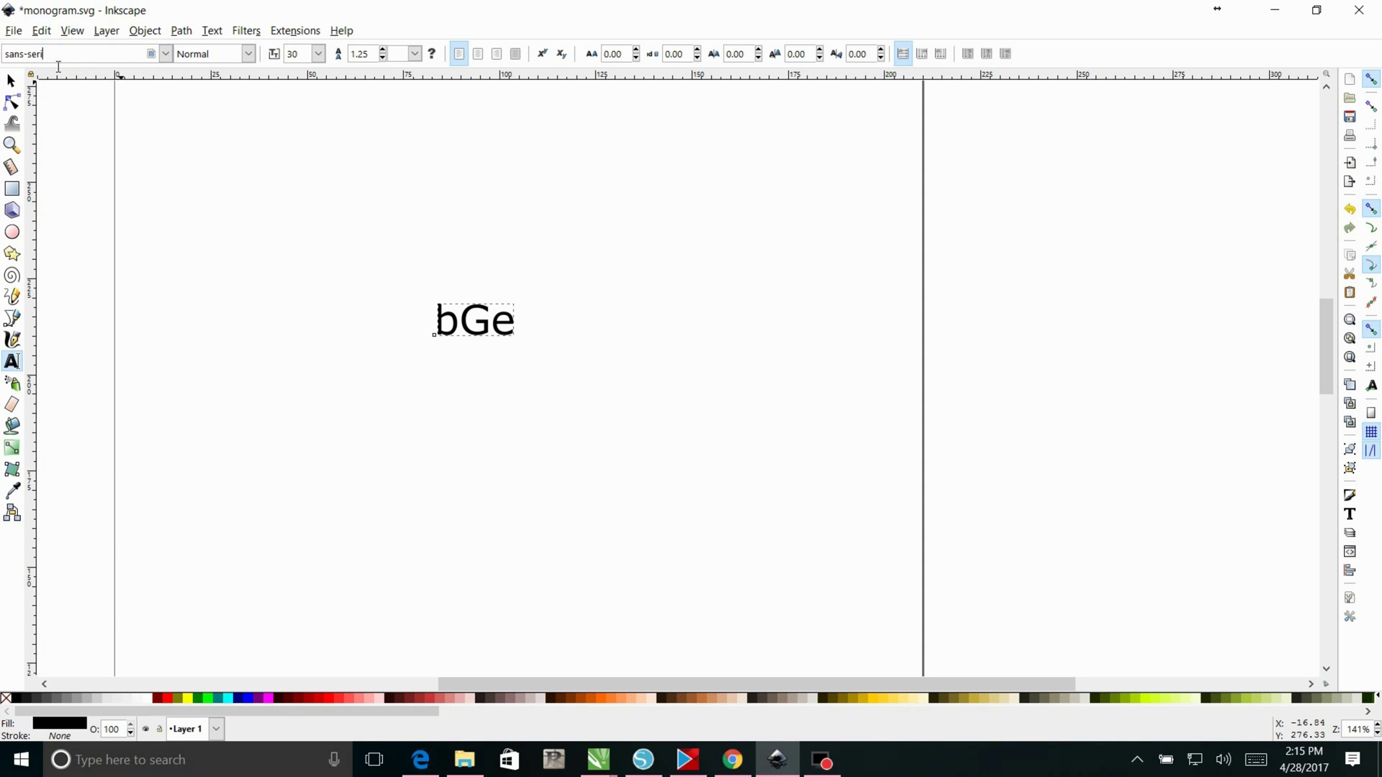
{"action": "key", "text": "ctrl+a"}
{"action": "type", "text": "mo"}
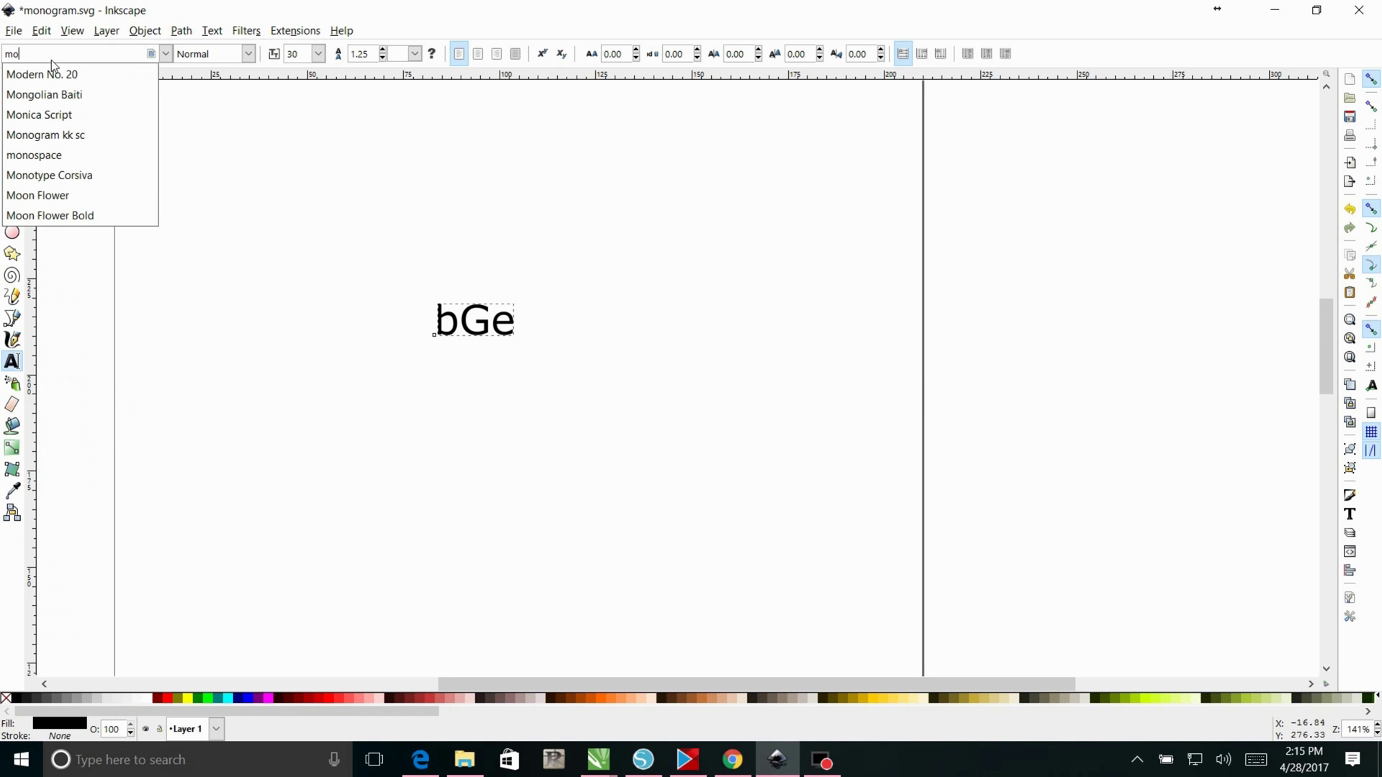
{"action": "type", "text": "n"}
{"action": "left_click", "coordinate": [79, 121]}
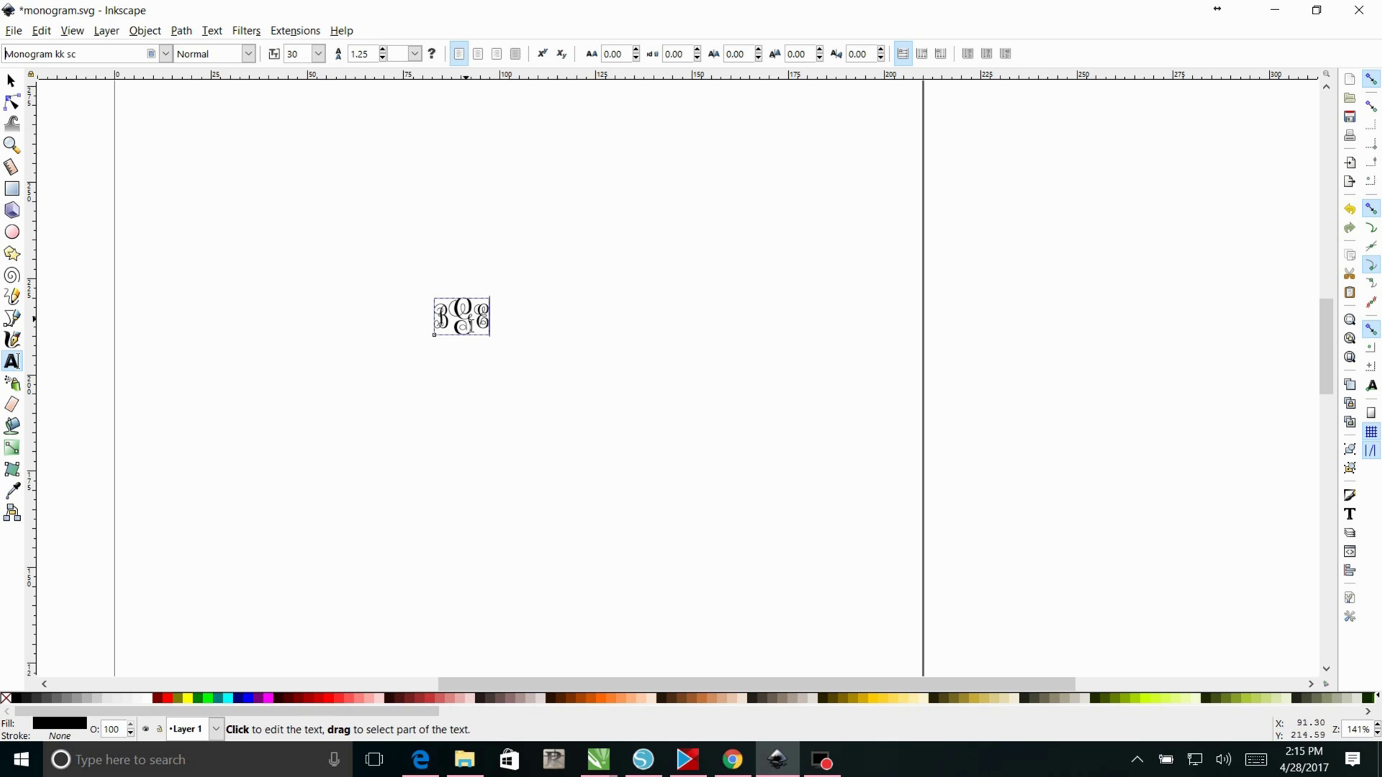
- Scale the monogram to 6 in wide with proportions locked and position it inside the page at about X 1.016, Y 6.430 in
{"action": "left_click", "coordinate": [18, 83]}
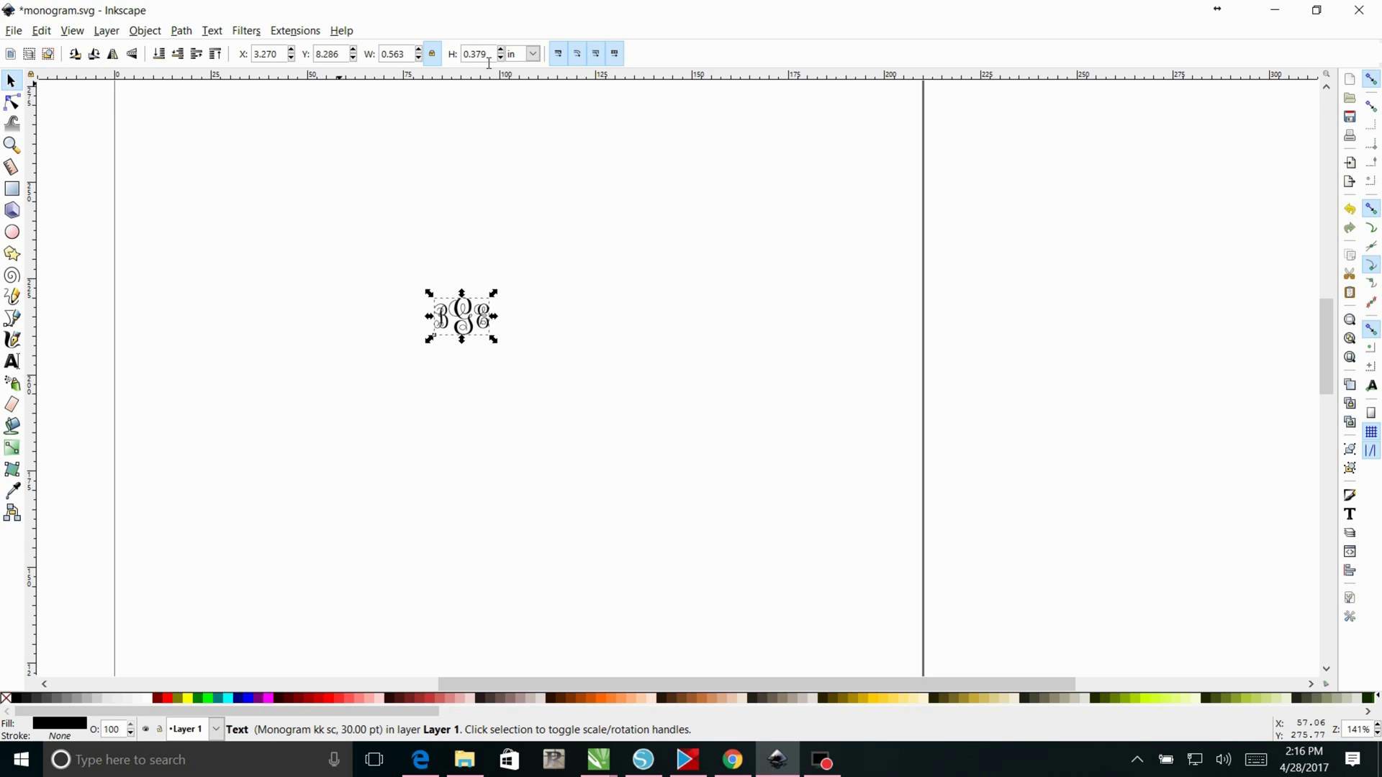
{"action": "left_click", "coordinate": [405, 53]}
{"action": "type", "text": "6"}
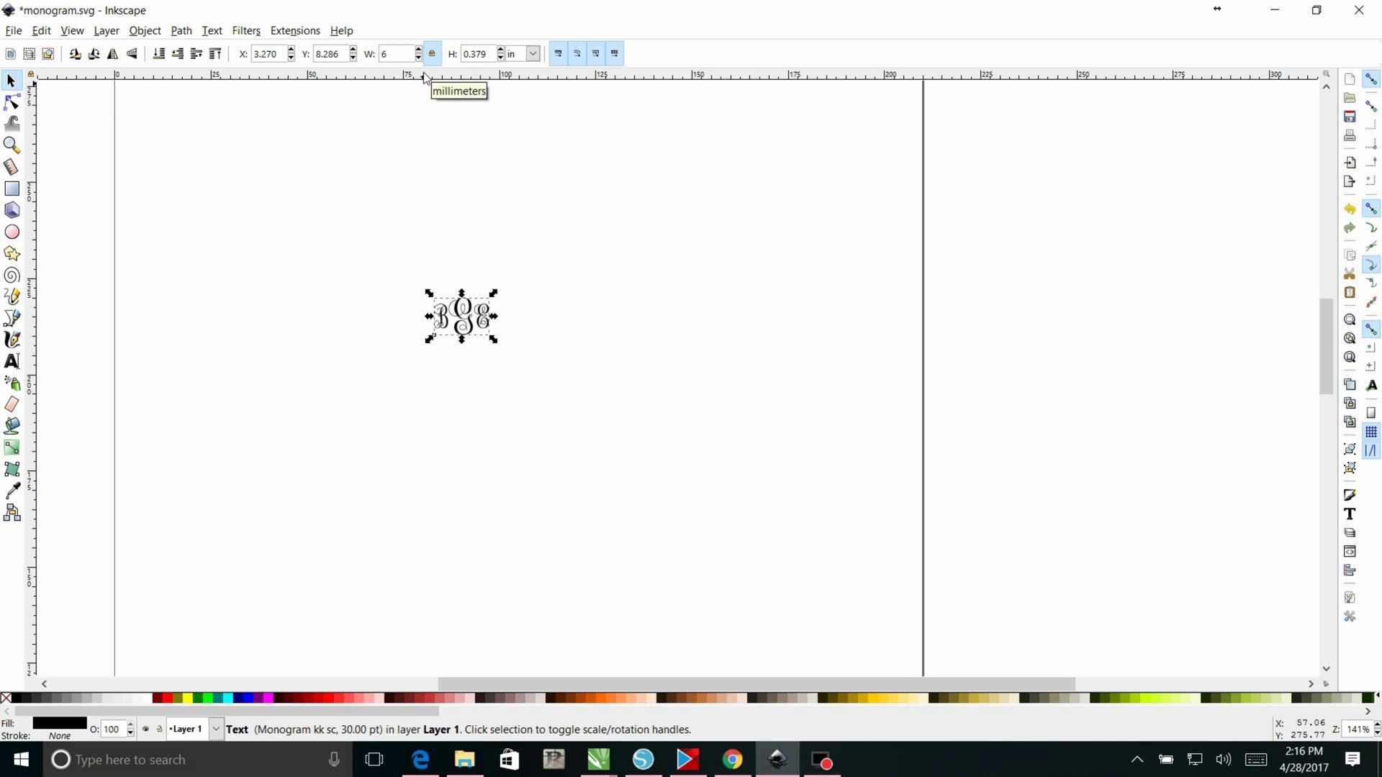
{"action": "key", "text": "Return"}
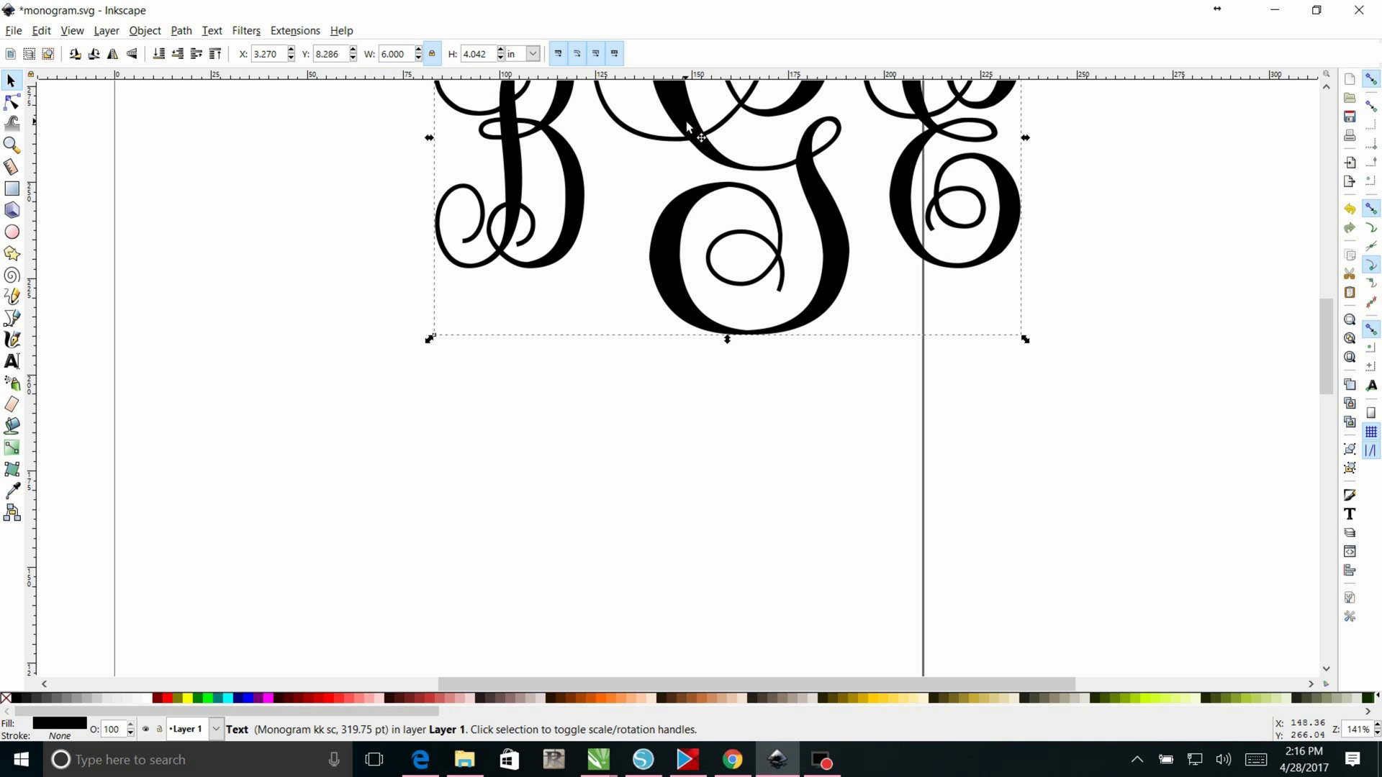
{"action": "left_click_drag", "start_coordinate": [685, 121], "coordinate": [463, 349]}
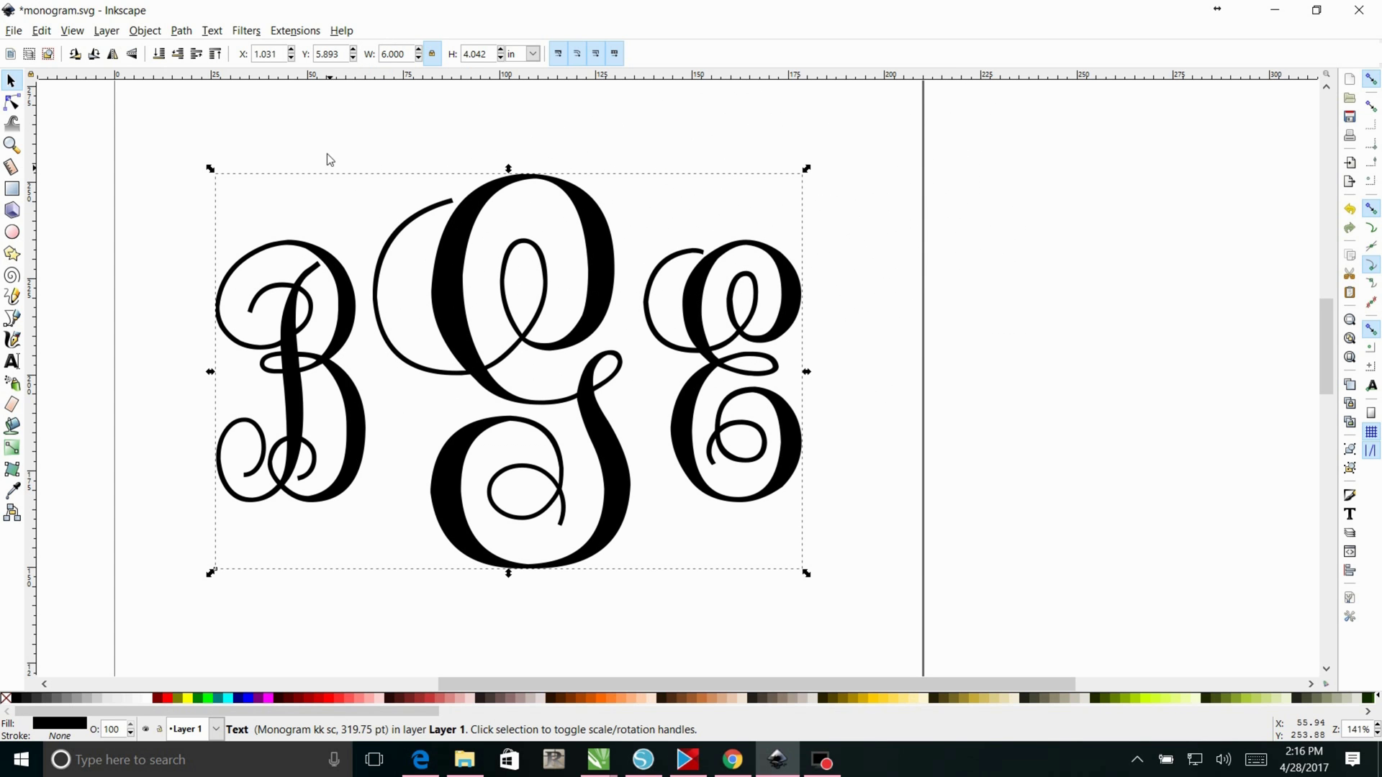
{"action": "left_click", "coordinate": [433, 55]}
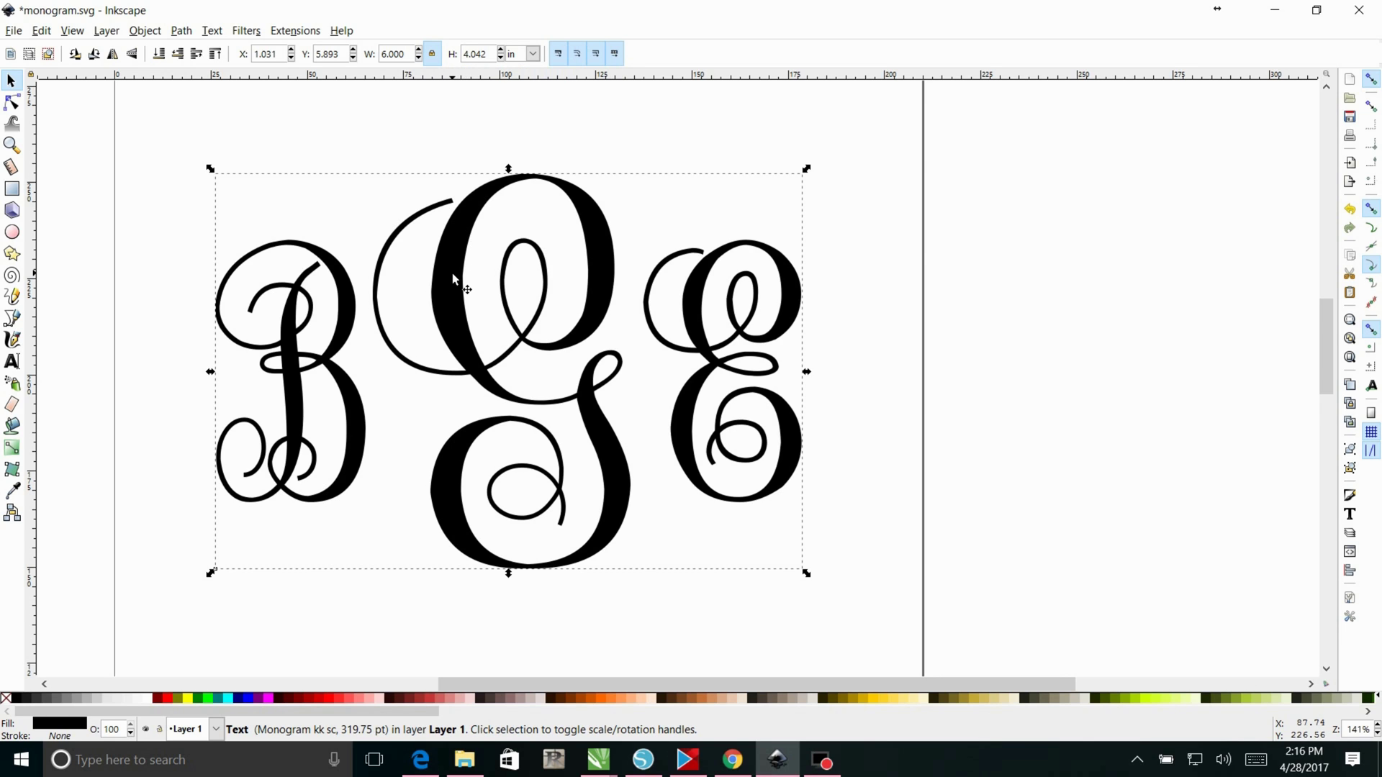
{"action": "left_click_drag", "start_coordinate": [453, 277], "coordinate": [454, 223]}
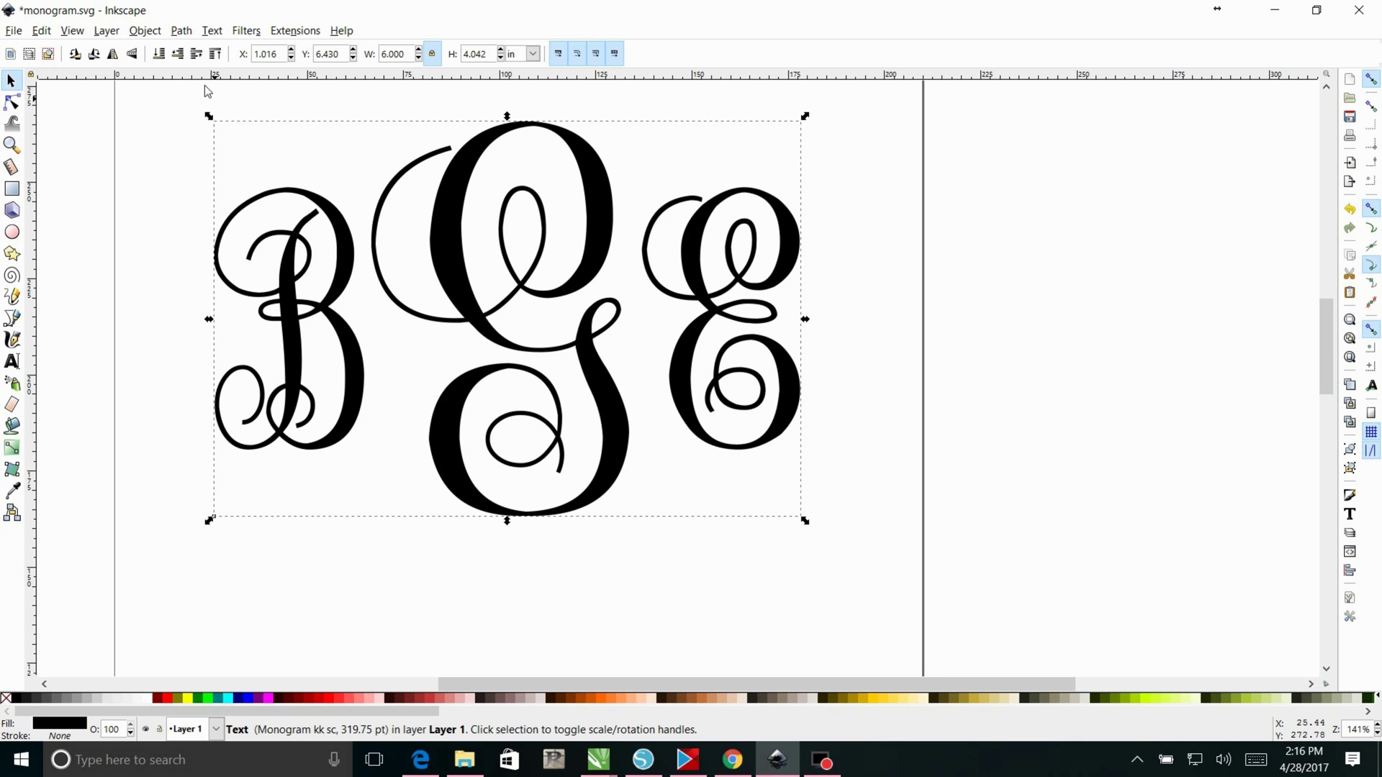
- Convert the monogram text to paths and ungroup it into separate letters
{"action": "left_click", "coordinate": [182, 31]}
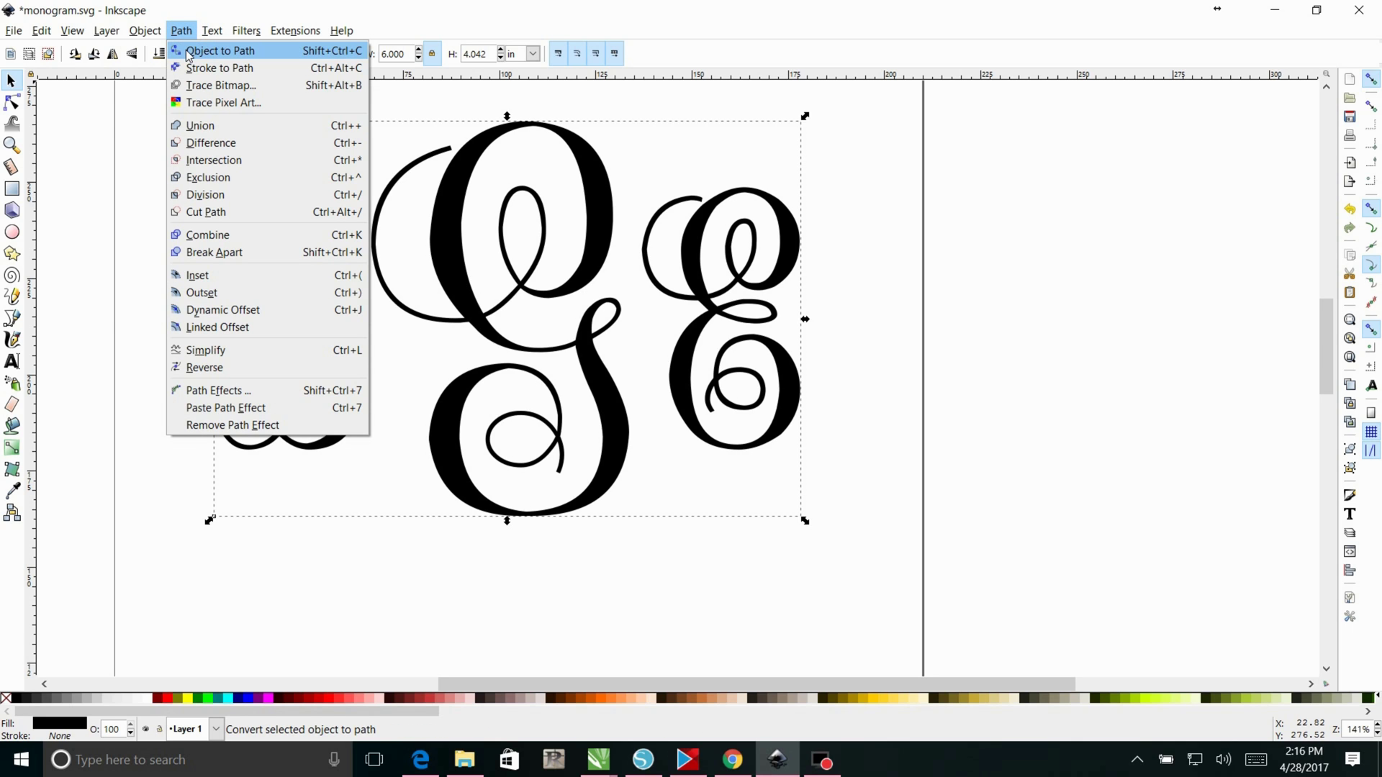
{"action": "left_click", "coordinate": [188, 52]}
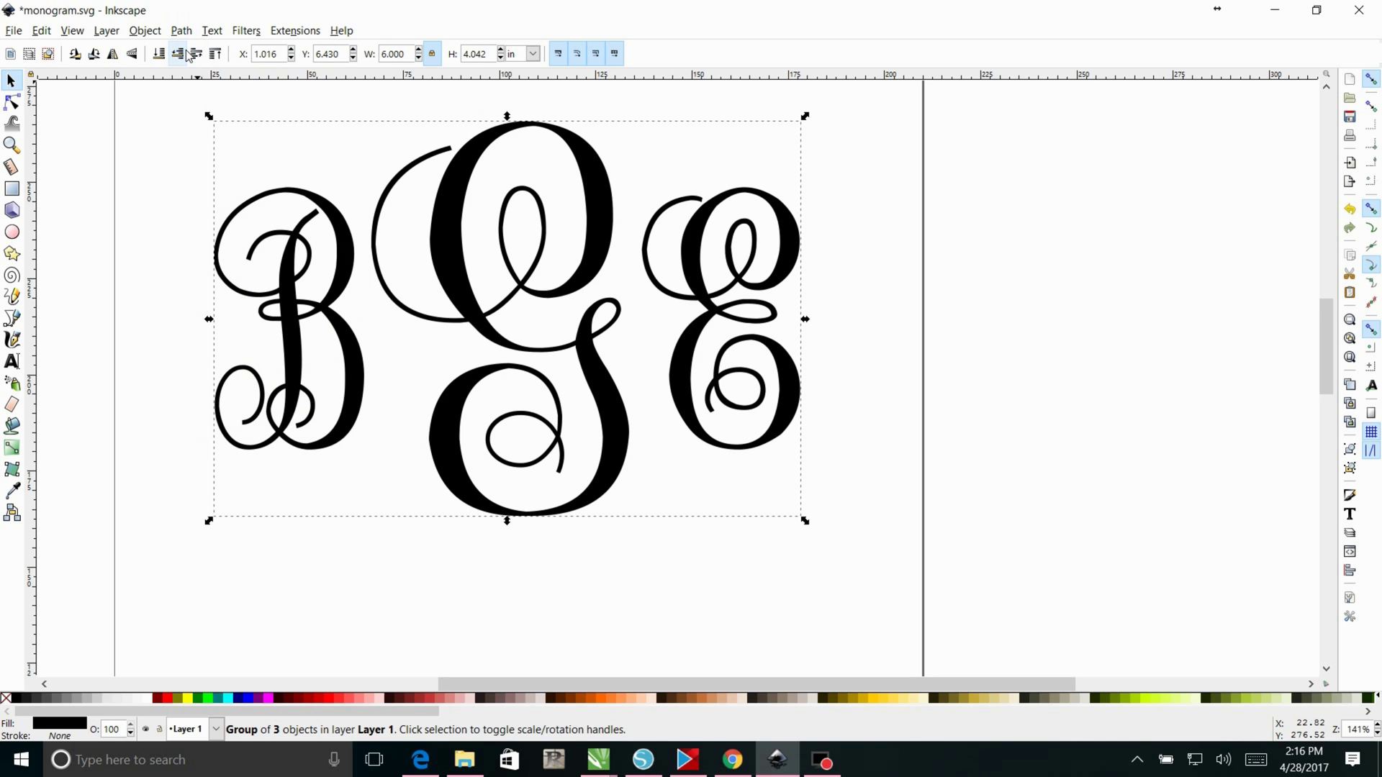
{"action": "left_click", "coordinate": [187, 32]}
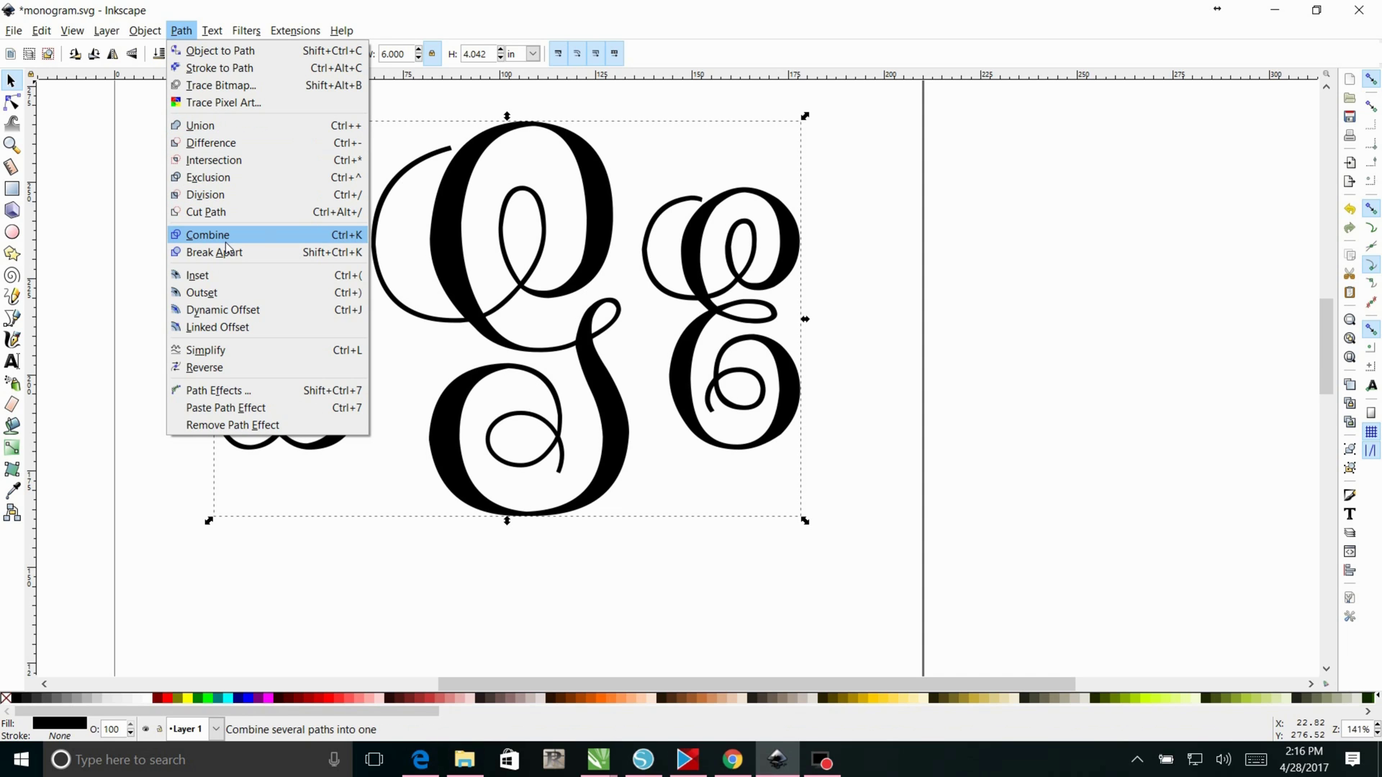
{"action": "left_click", "coordinate": [471, 292]}
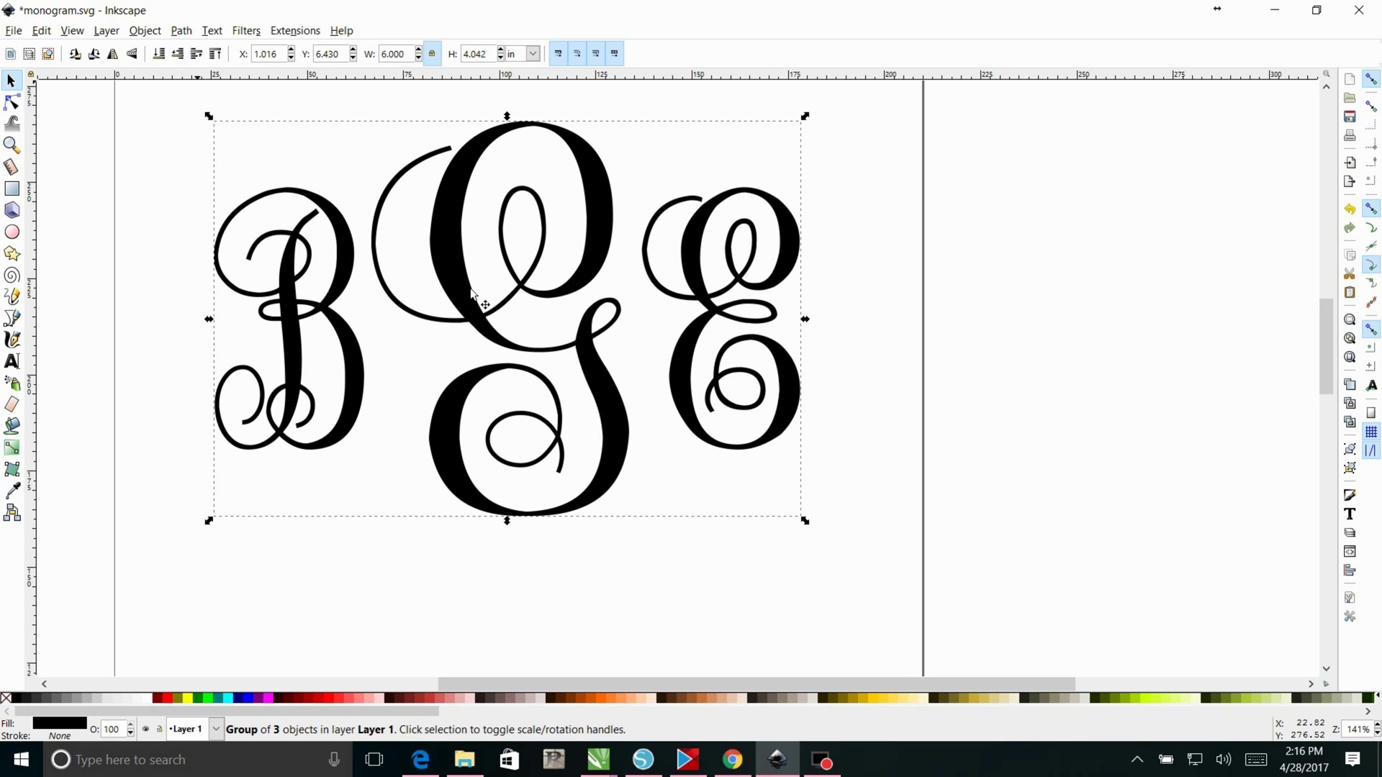
{"action": "right_click", "coordinate": [471, 290]}
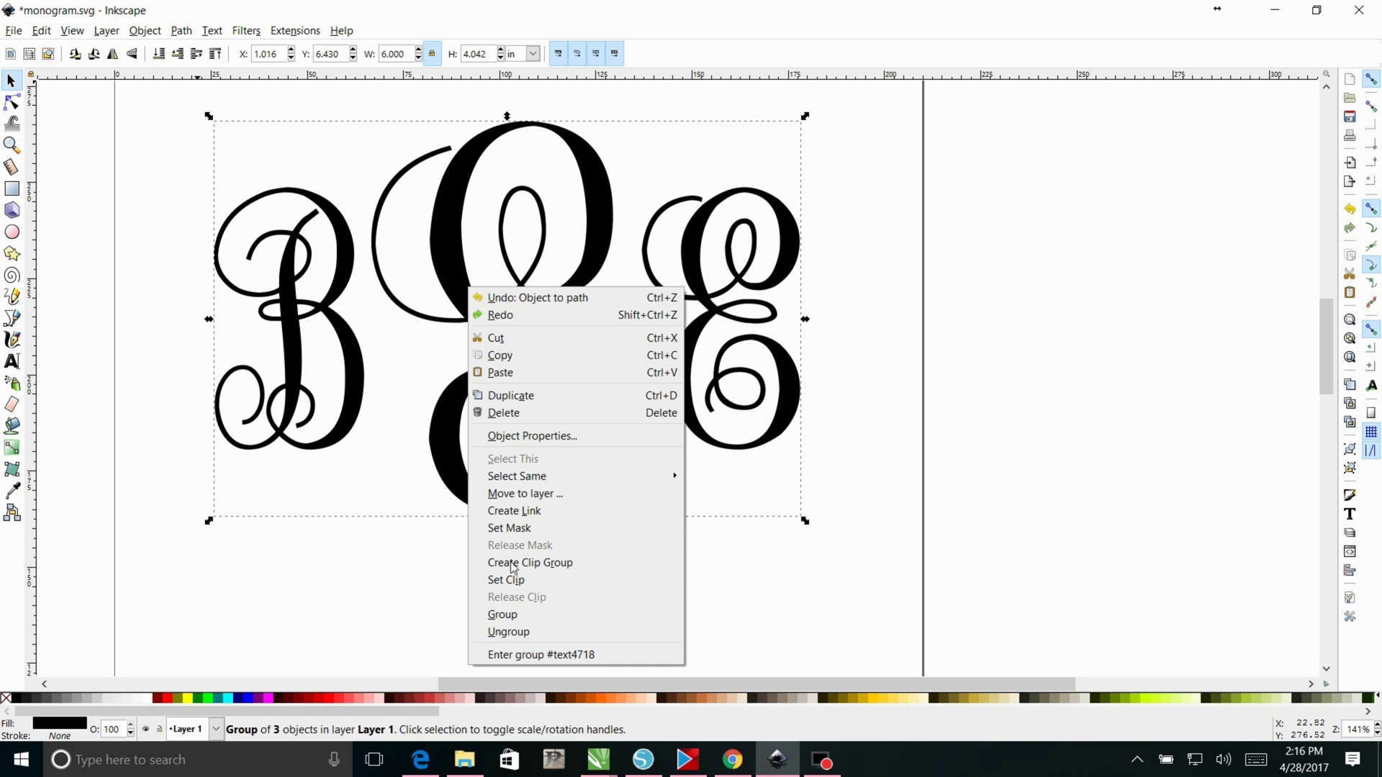
{"action": "left_click", "coordinate": [508, 632]}
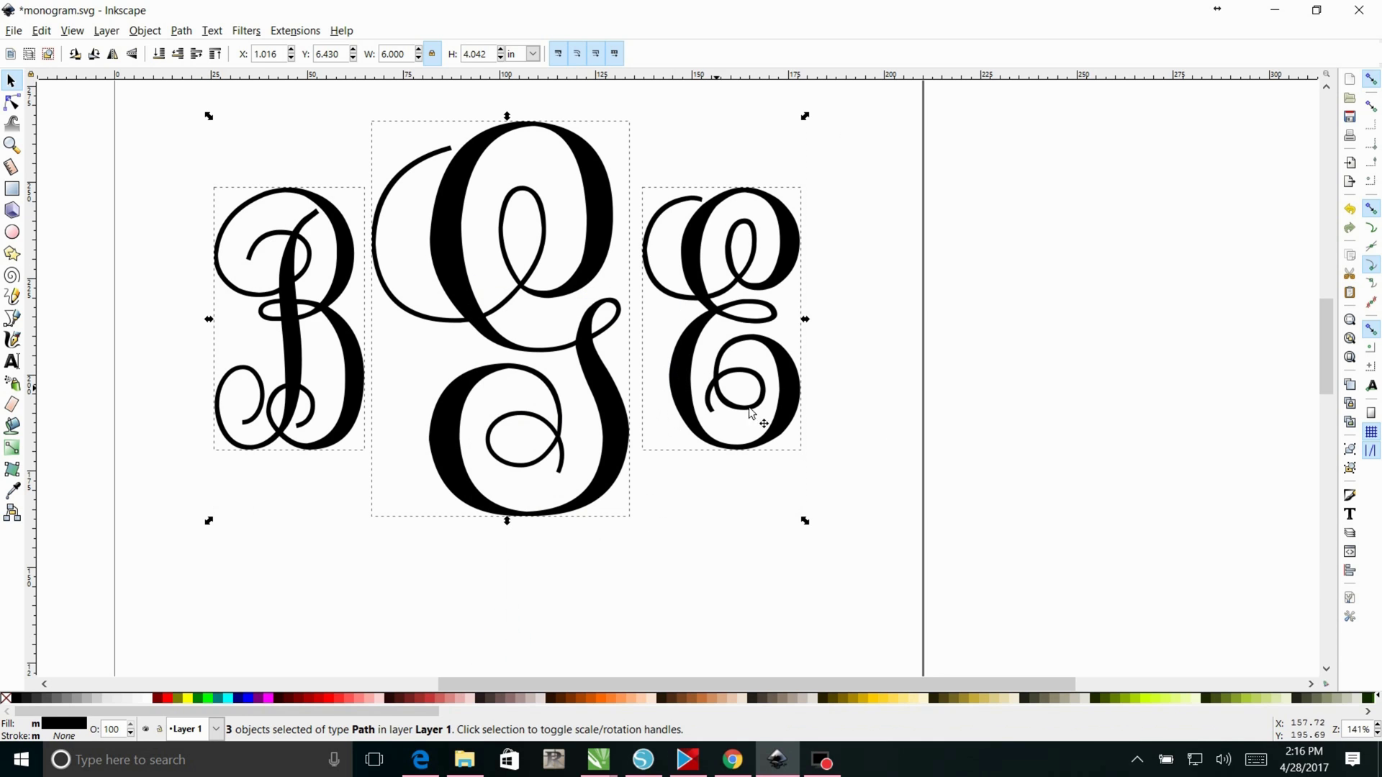
{"action": "left_click", "coordinate": [933, 366]}
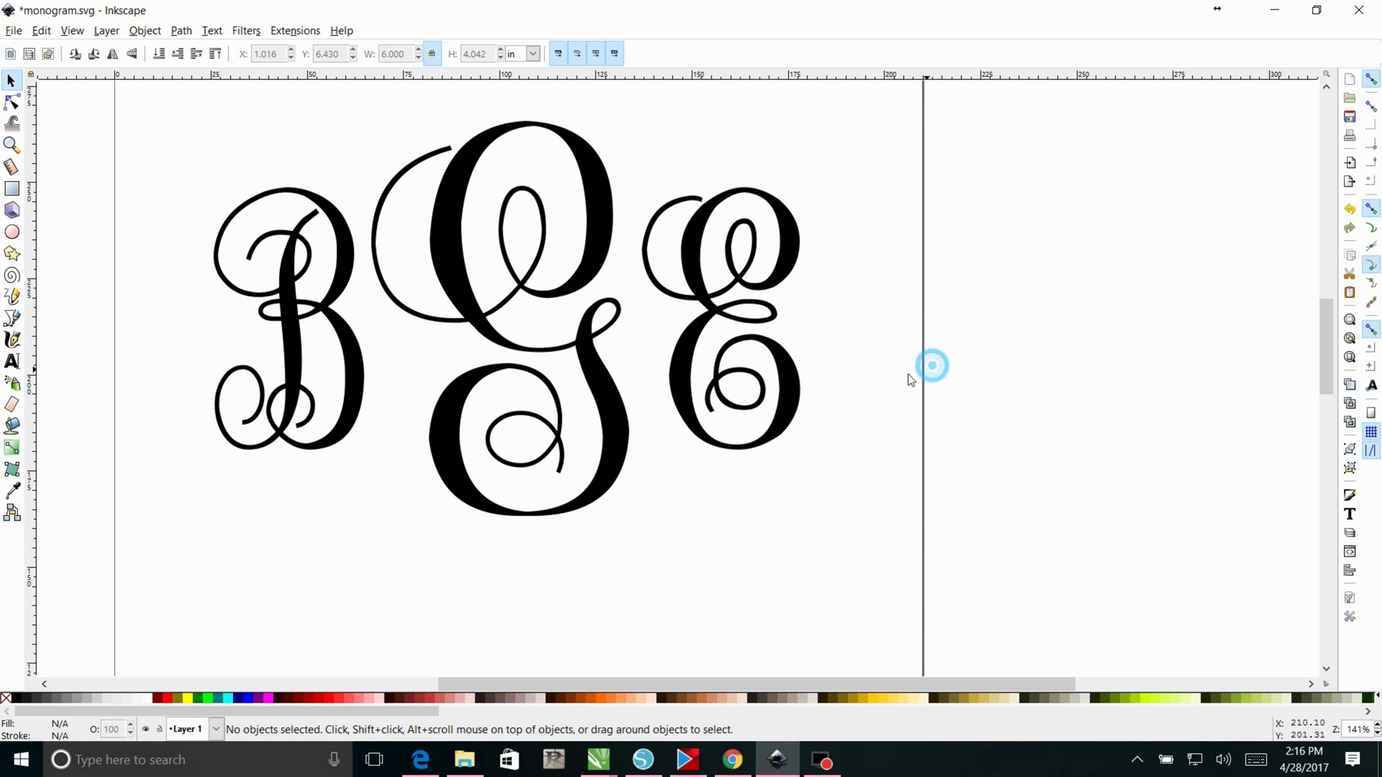
- Nudge the letter E horizontally toward the central G until they overlap, at about X 5.022 in
{"action": "left_click", "coordinate": [686, 342]}
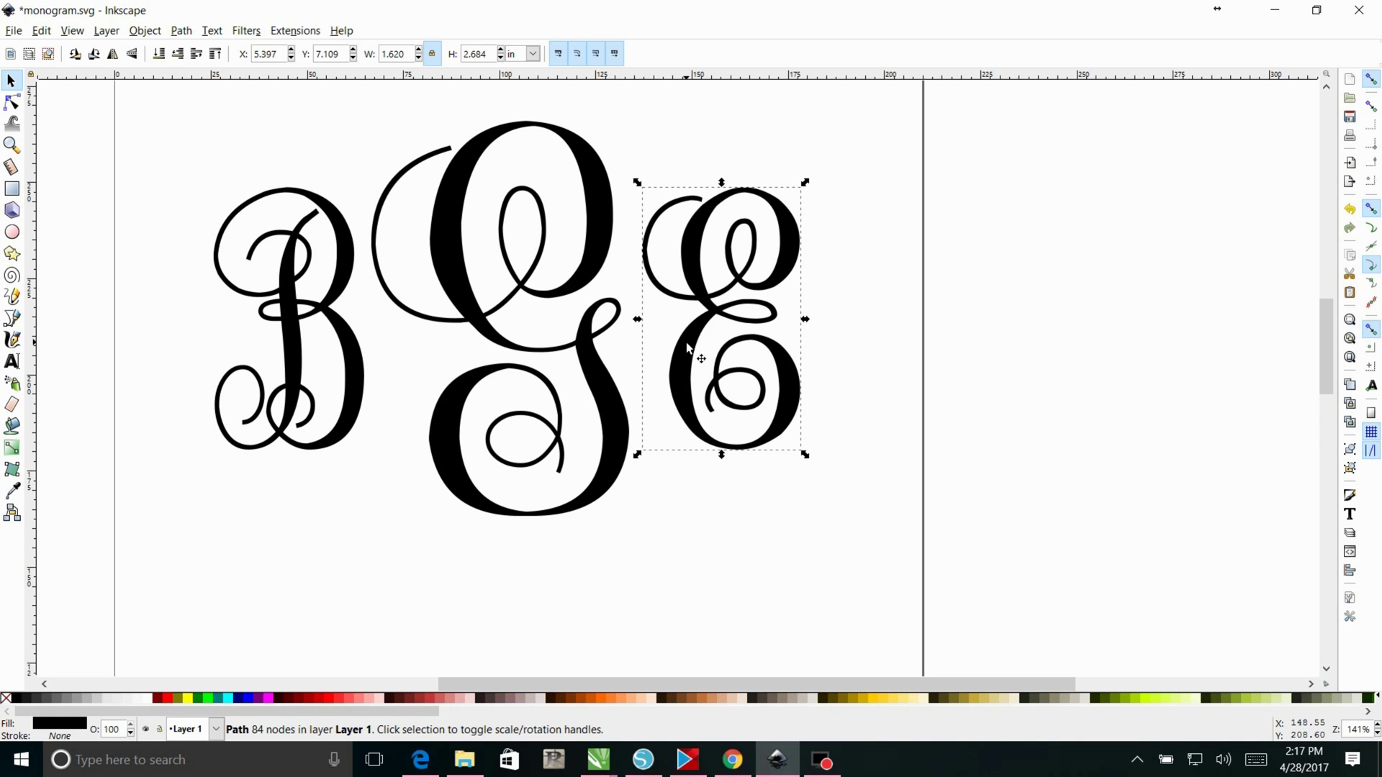
{"action": "key", "text": "Left"}
{"action": "key", "text": "Left"}
{"action": "key", "text": "Left"}
{"action": "key", "text": "Left"}
{"action": "key", "text": "Left"}
{"action": "key", "text": "Left"}
{"action": "key", "text": "Left"}
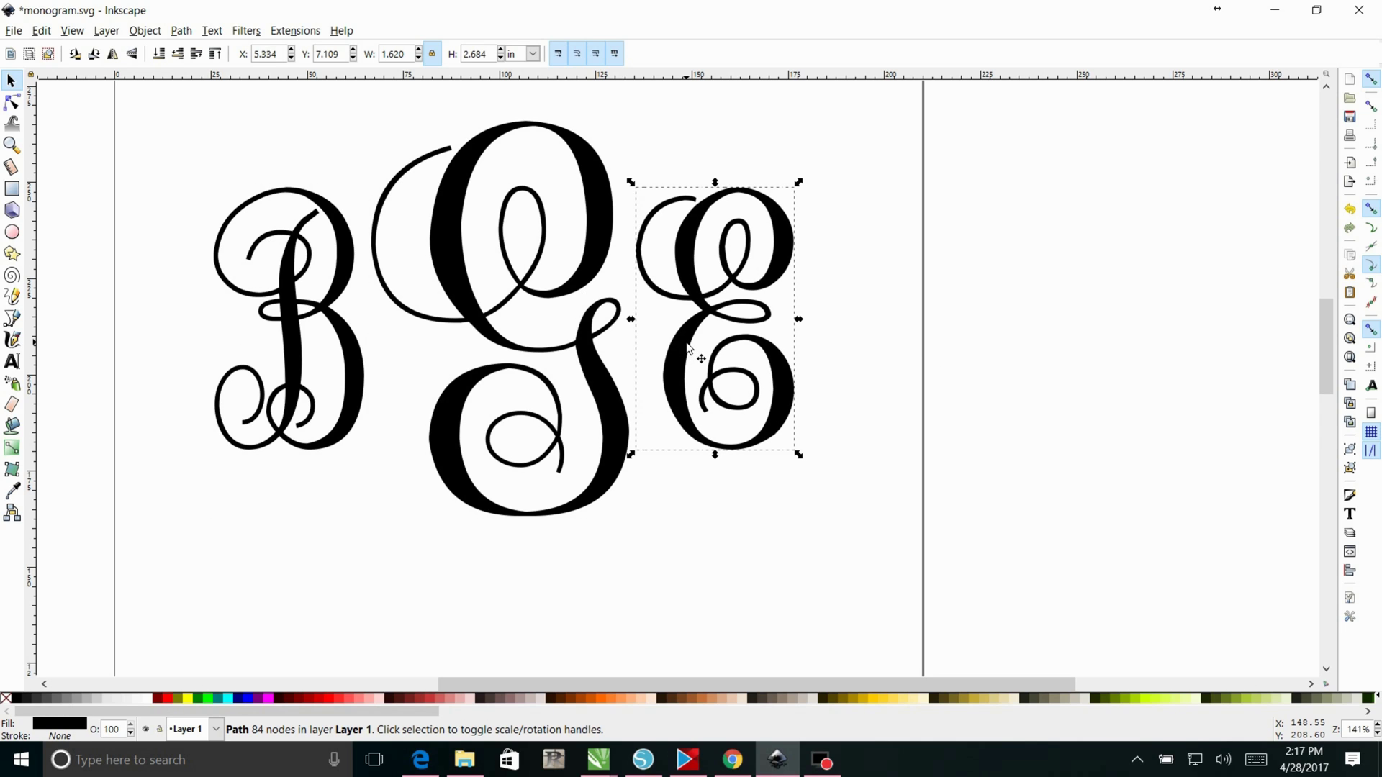
{"action": "key", "text": "Left"}
{"action": "key", "text": "Left"}
{"action": "key", "text": "Left"}
{"action": "key", "text": "Left"}
{"action": "key", "text": "Left"}
{"action": "key", "text": "Left"}
{"action": "key", "text": "Left"}
{"action": "key", "text": "Left"}
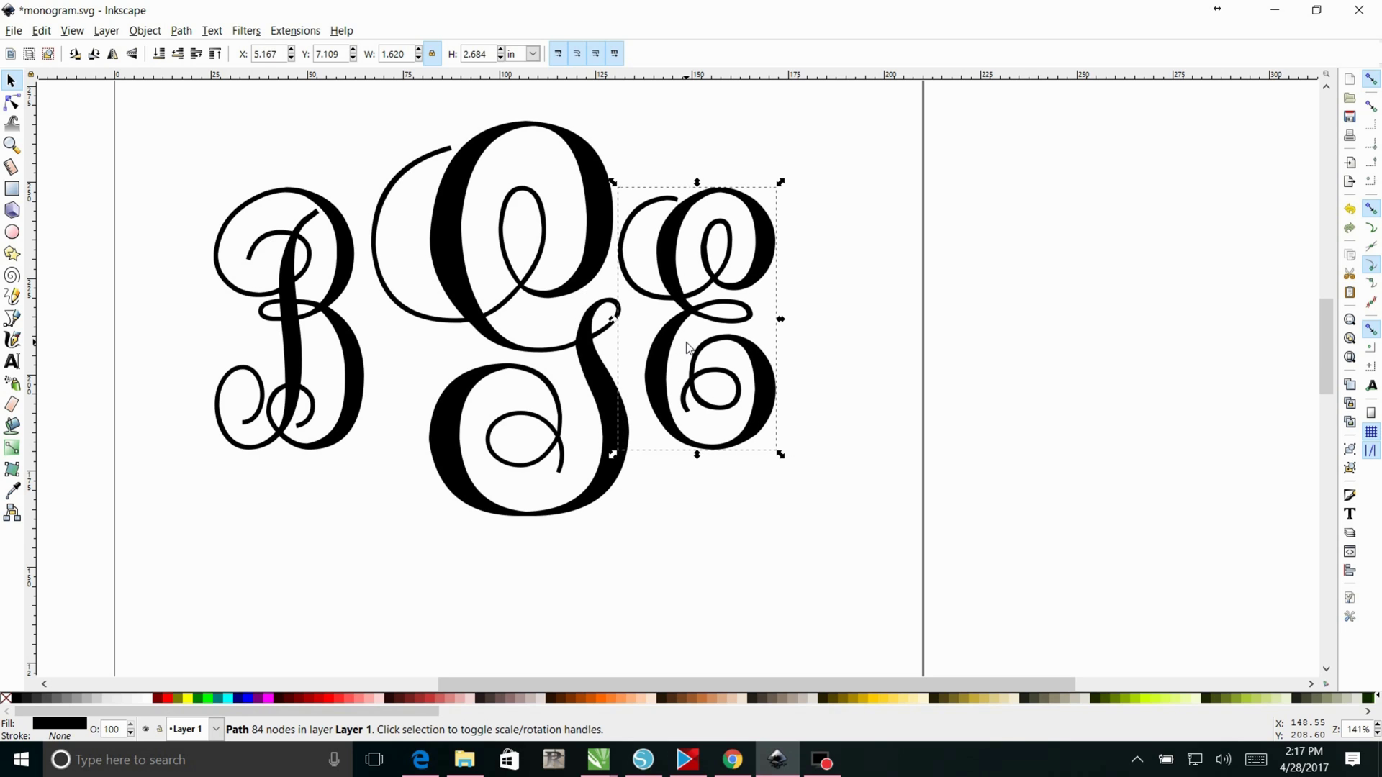
{"action": "key", "text": "Left"}
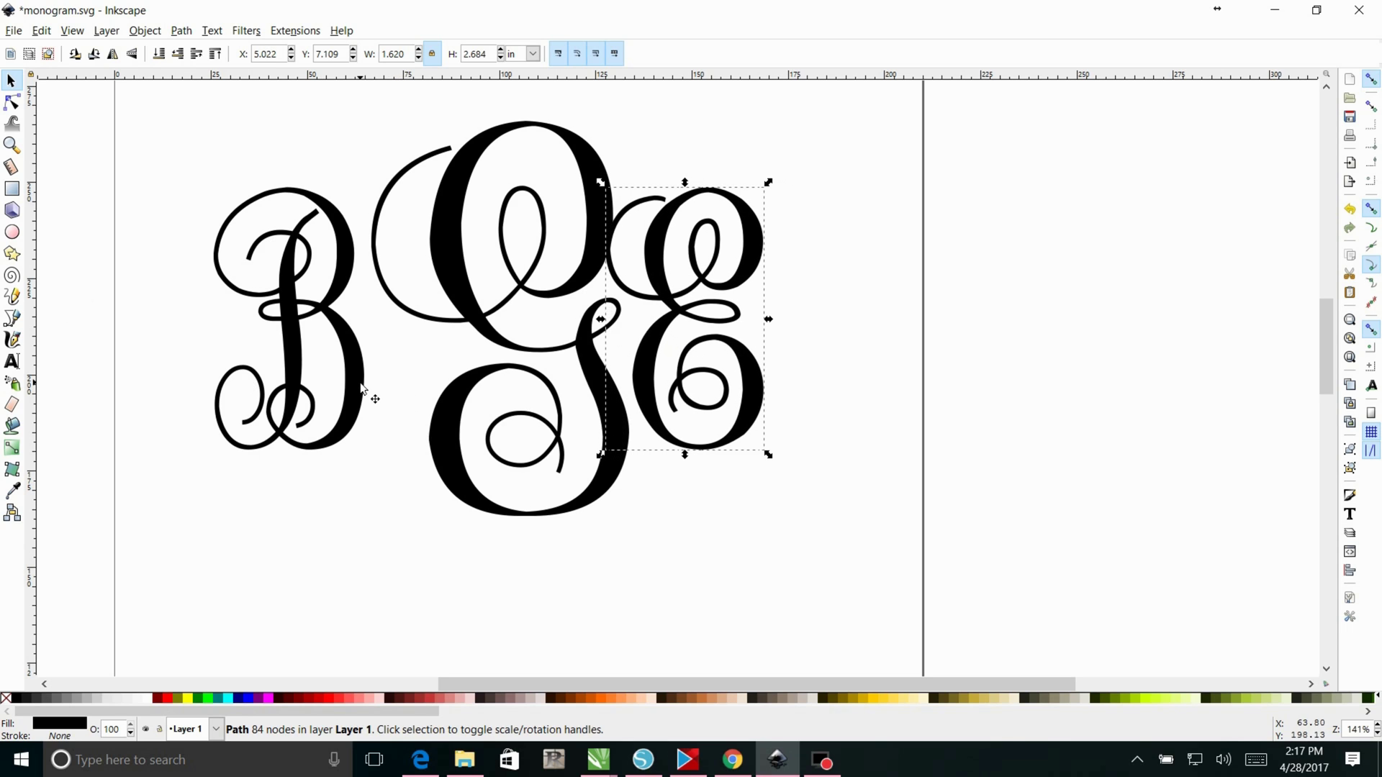
- Nudge the letter B horizontally toward the central G until they overlap, at about X 1.246 in
{"action": "left_click", "coordinate": [339, 403]}
{"action": "key", "text": "Right"}
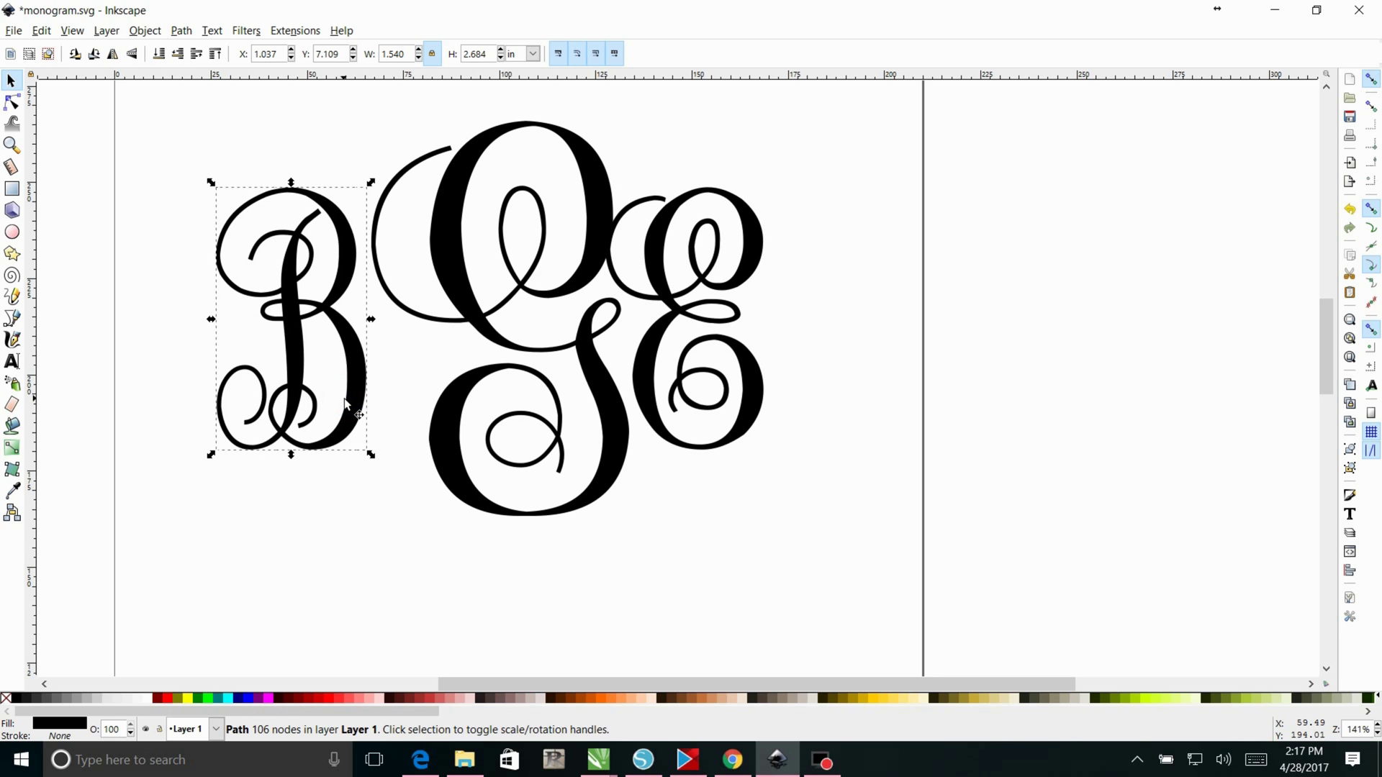
{"action": "key", "text": "shift+Right"}
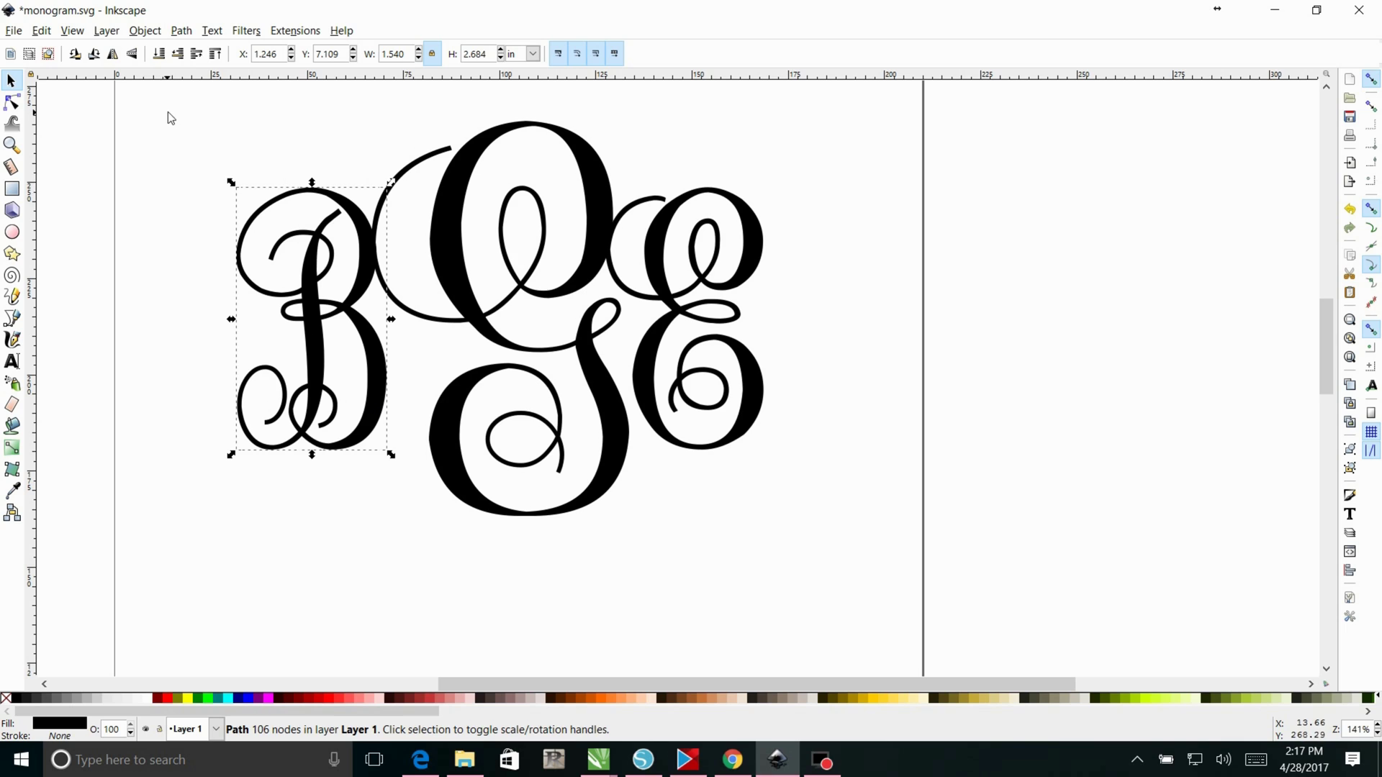
- Select all three overlapping letters and merge them into a single path with Union
{"action": "left_click_drag", "start_coordinate": [154, 85], "coordinate": [885, 545]}
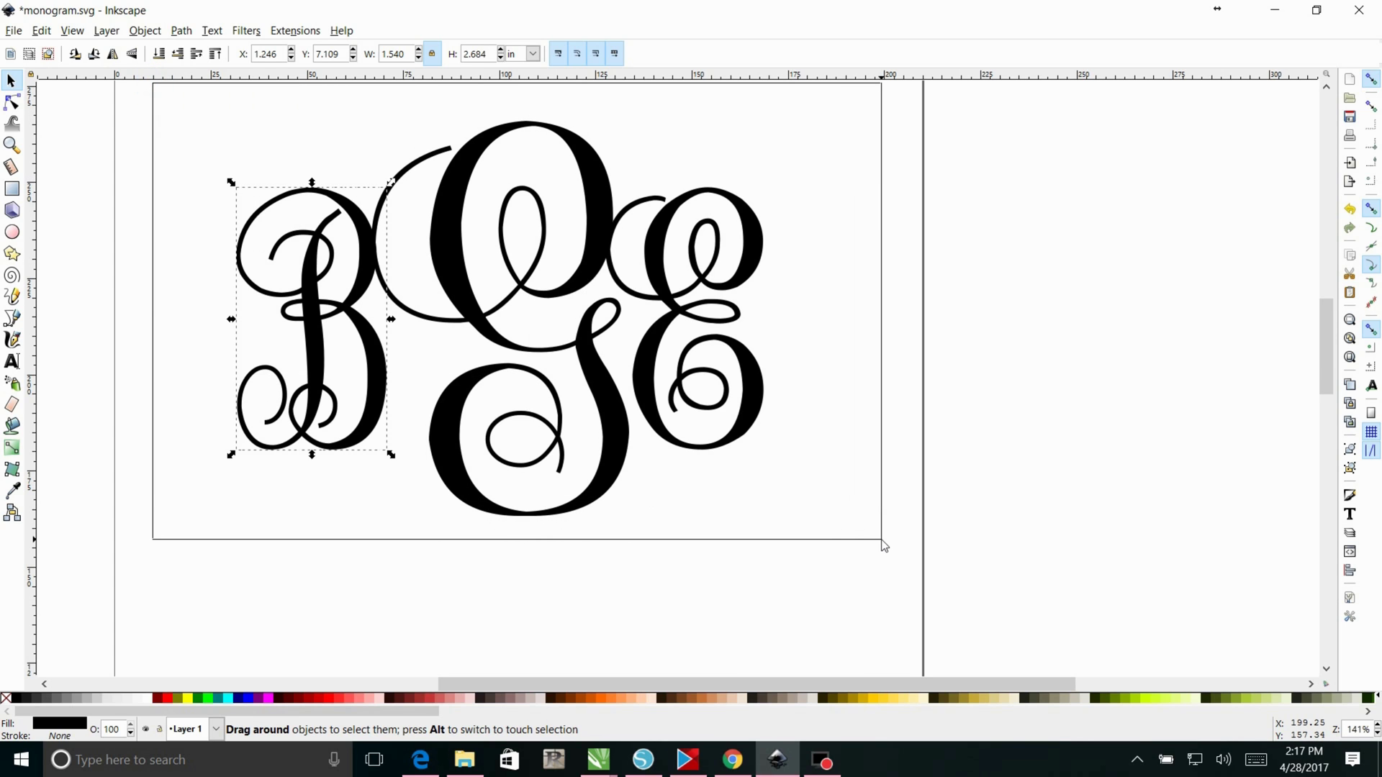
{"action": "left_click_drag", "start_coordinate": [885, 545], "coordinate": [880, 571]}
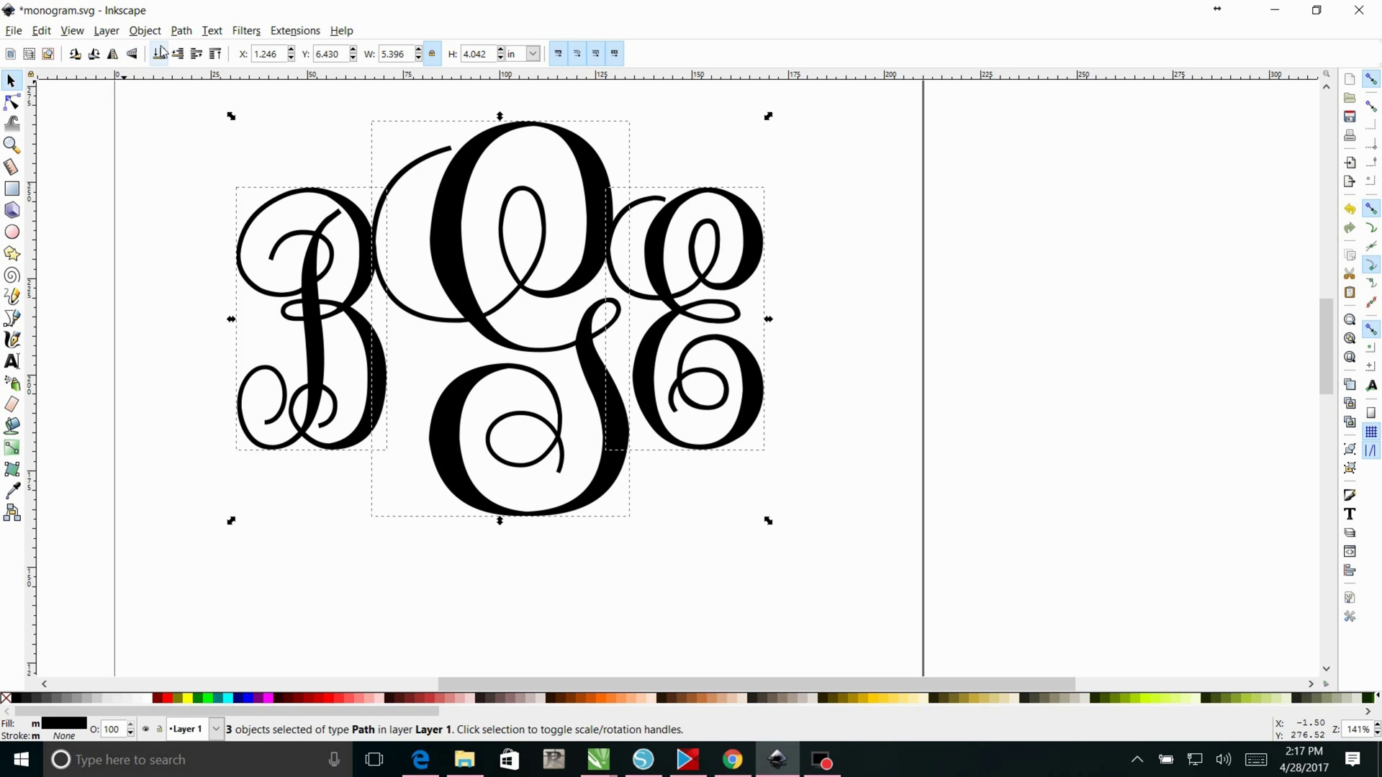
{"action": "left_click", "coordinate": [181, 31]}
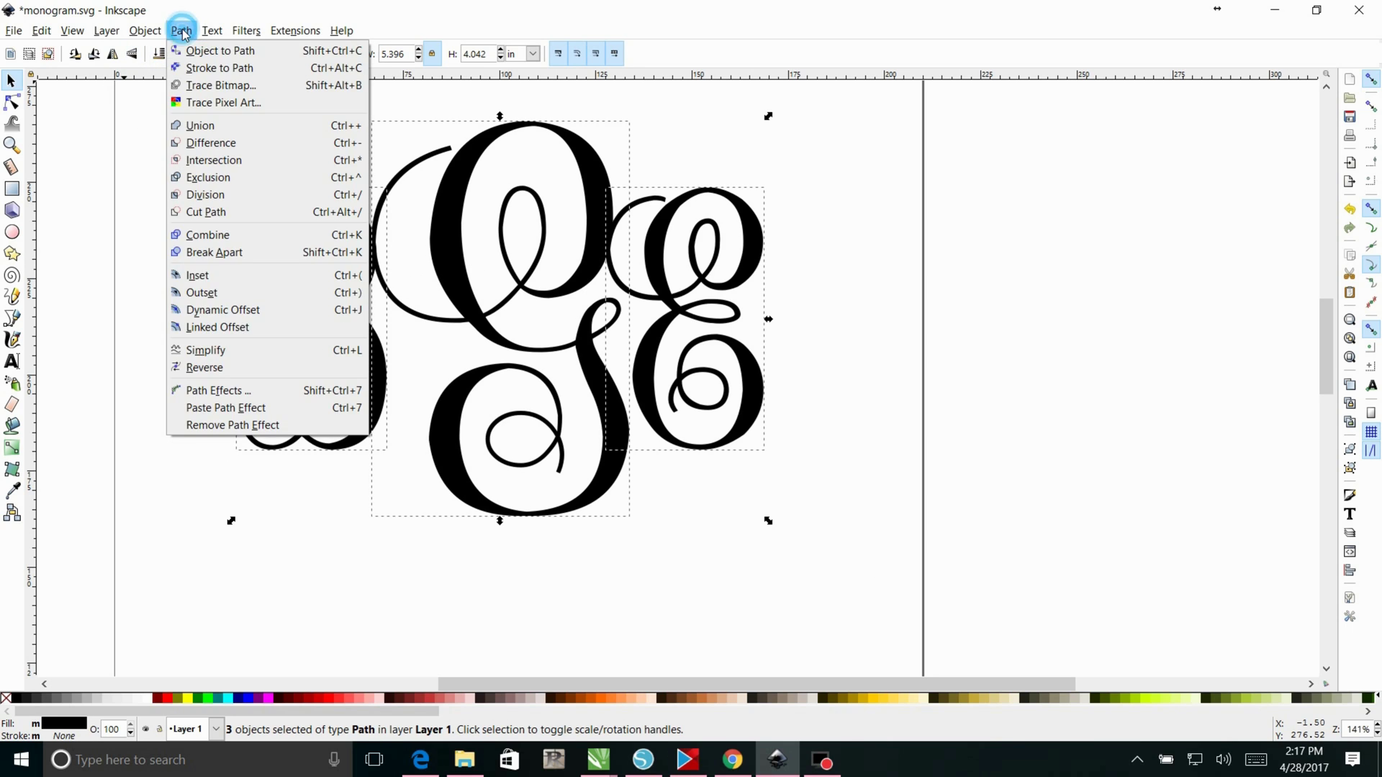
{"action": "left_click", "coordinate": [239, 126]}
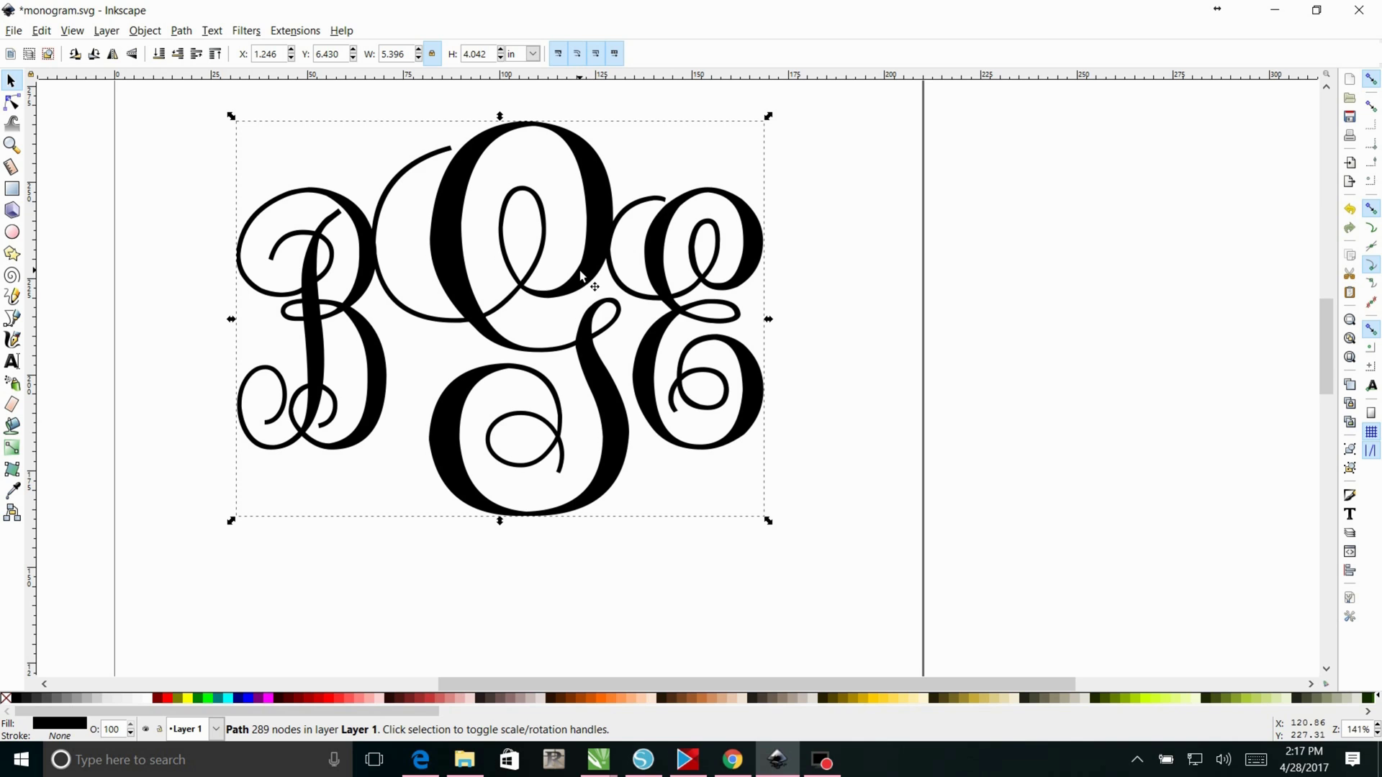
- Examine the merged monogram in Outline display mode, then return to Normal display mode
{"action": "left_click", "coordinate": [71, 30]}
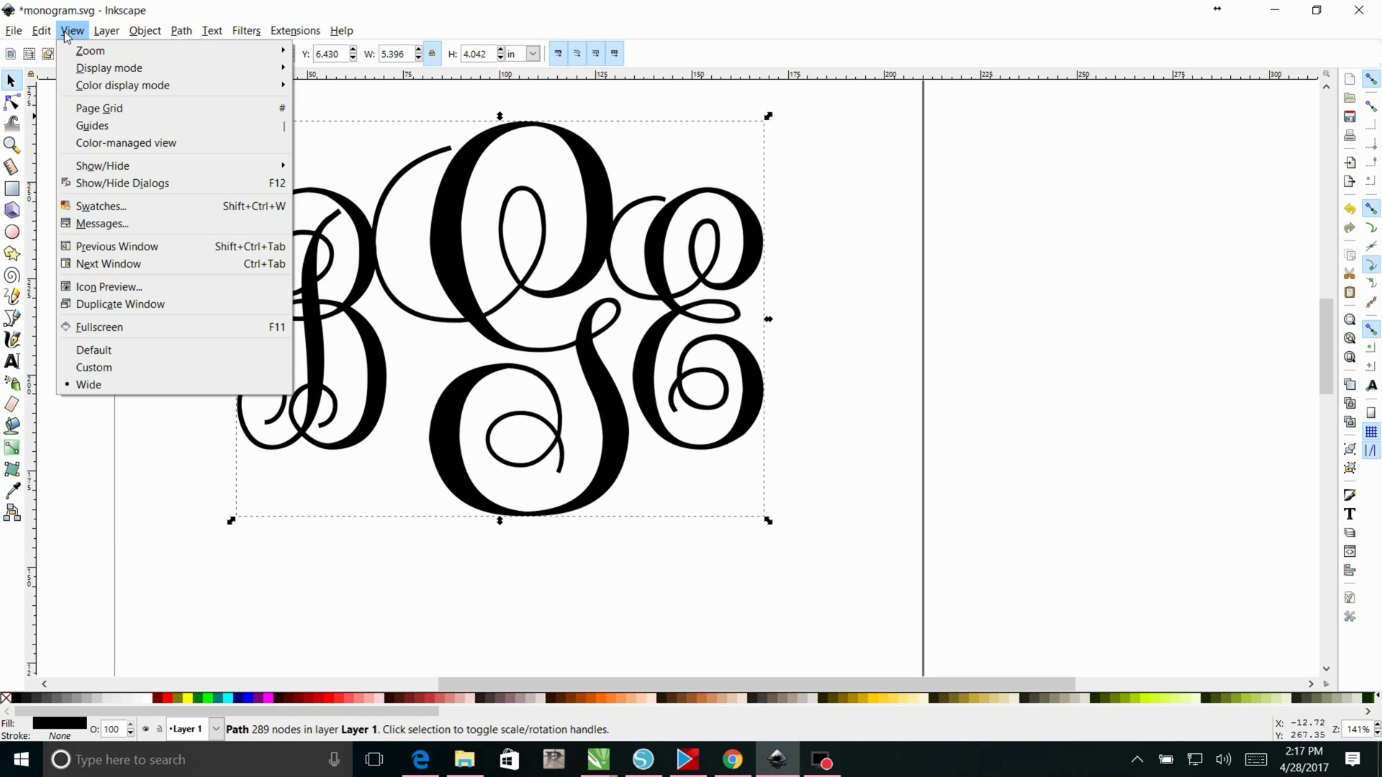
{"action": "mouse_move", "coordinate": [90, 68]}
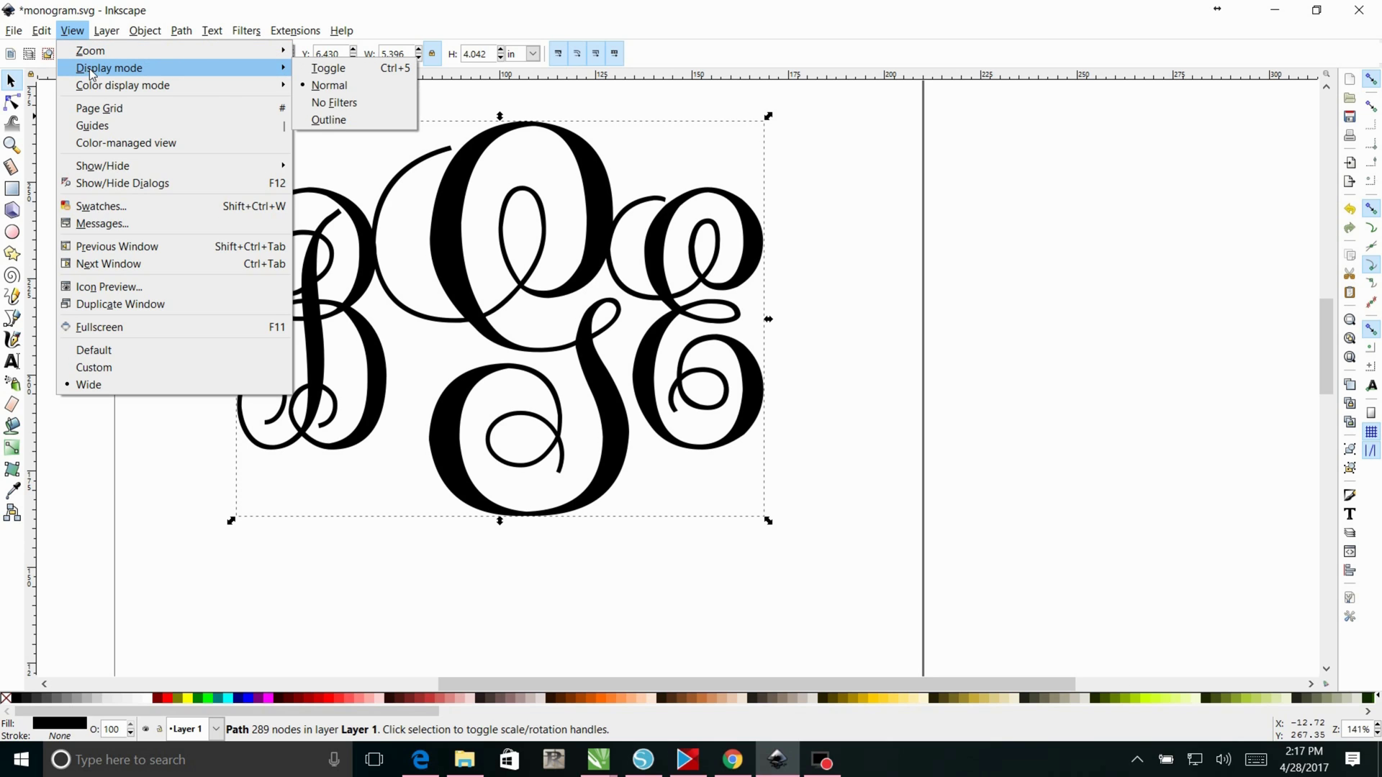
{"action": "left_click", "coordinate": [319, 120]}
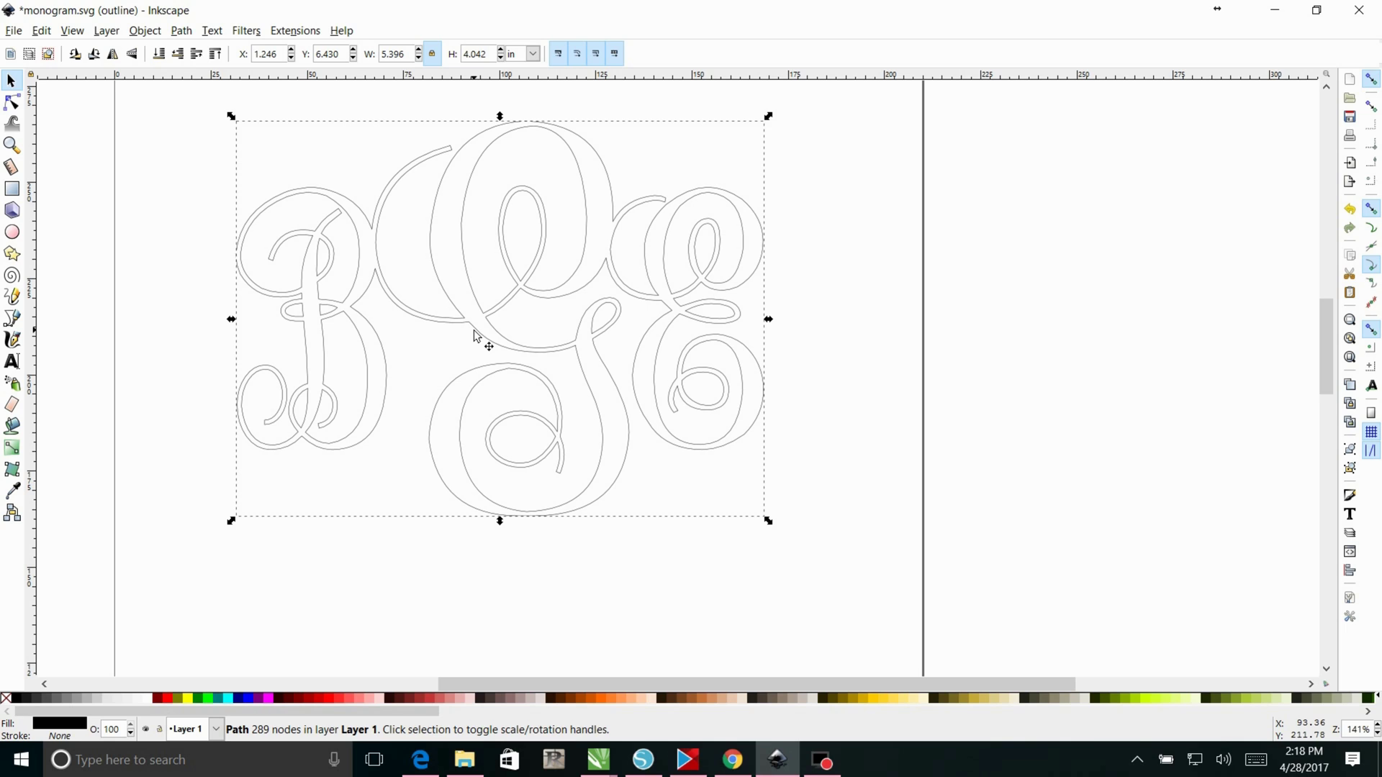
{"action": "left_click", "coordinate": [77, 31]}
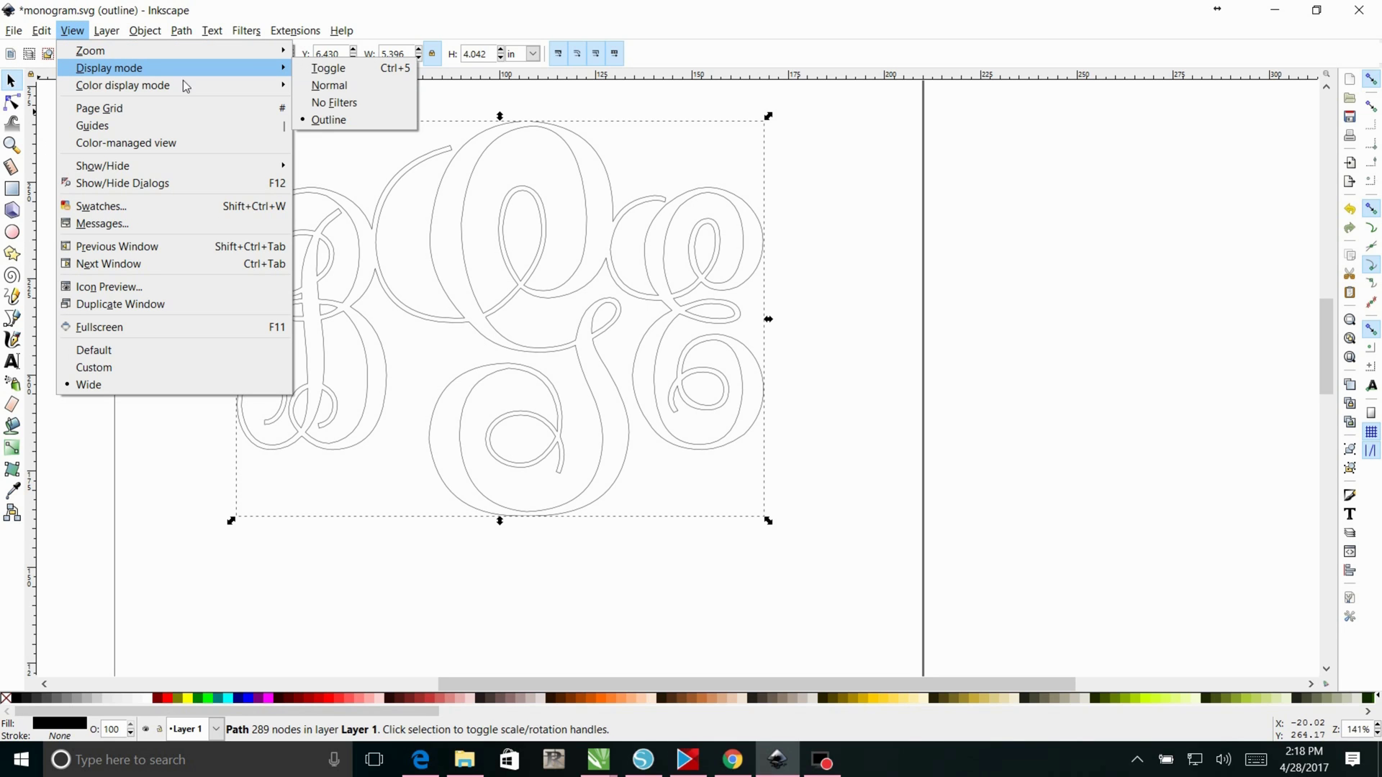
{"action": "left_click", "coordinate": [331, 87]}
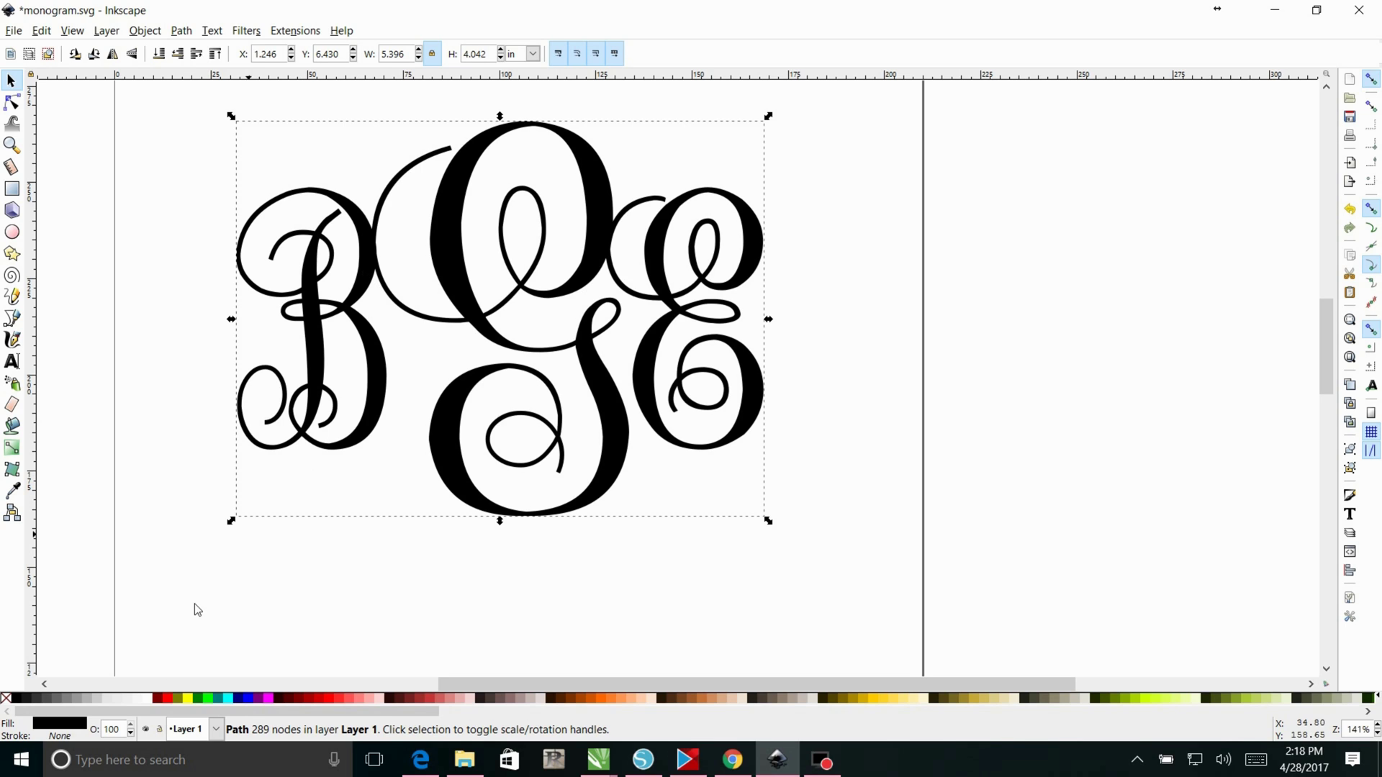
- Bring up the Fill and Stroke settings for the monogram and give it a red (#FF0000) stroke
{"action": "right_click", "coordinate": [366, 270]}
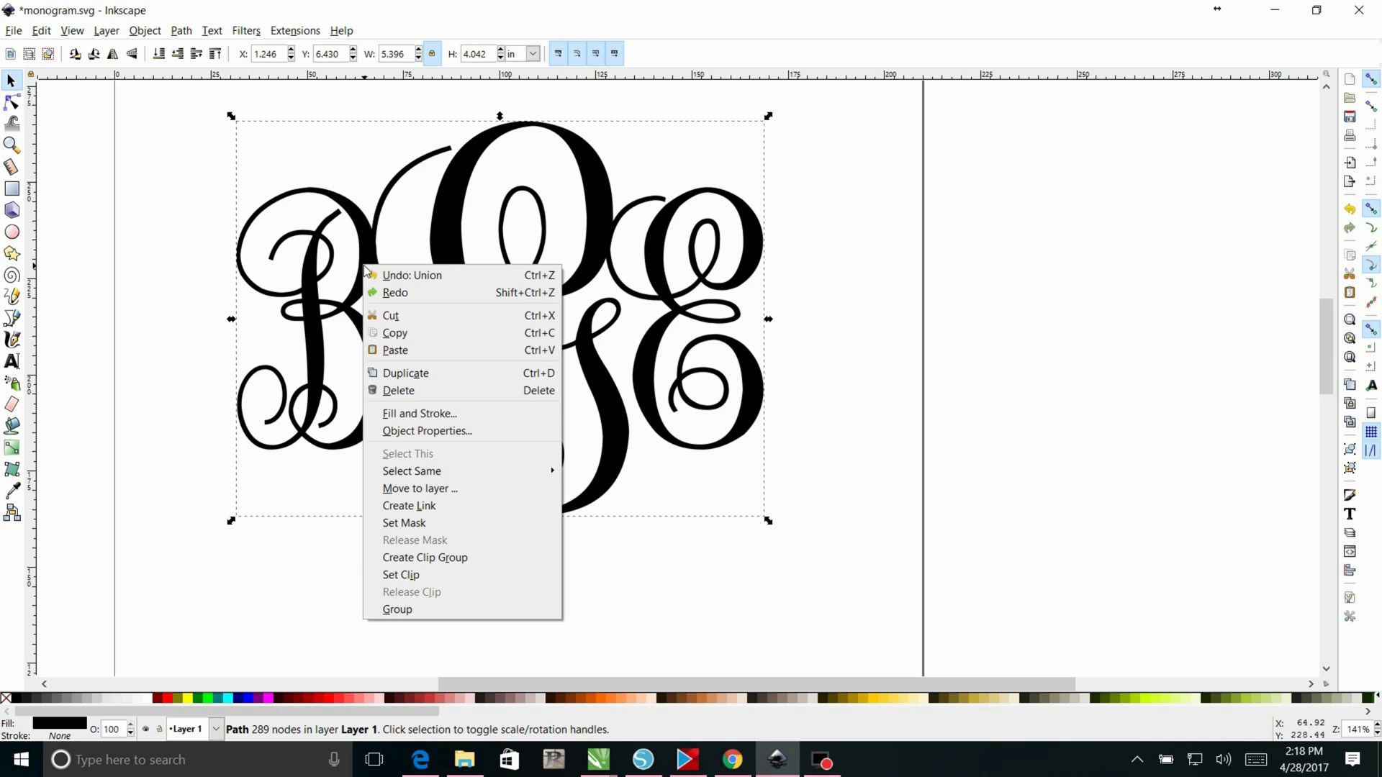
{"action": "left_click", "coordinate": [394, 412]}
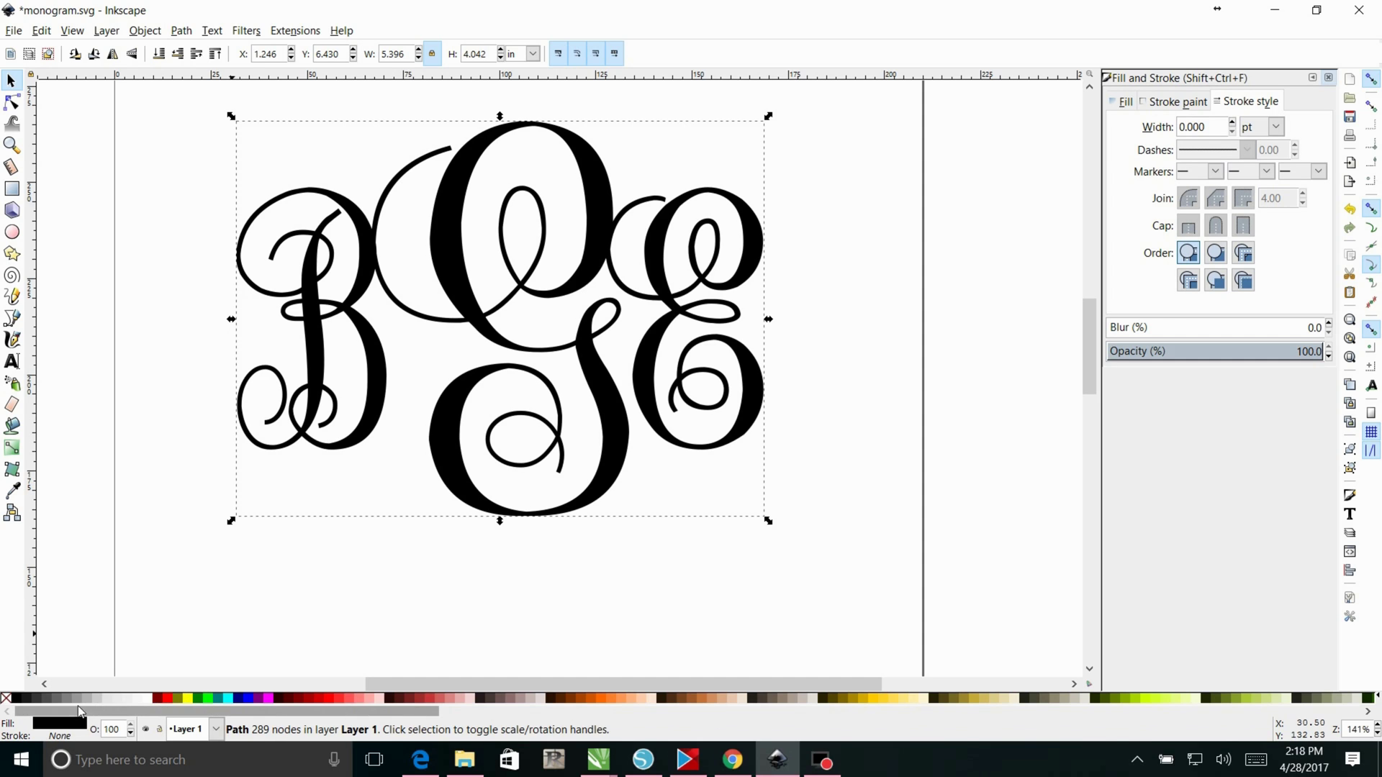
{"action": "mouse_move", "coordinate": [166, 698]}
{"action": "left_mouse_down"}
{"action": "mouse_move", "coordinate": [351, 423]}
{"action": "mouse_move", "coordinate": [410, 396]}
{"action": "mouse_move", "coordinate": [395, 391]}
{"action": "left_mouse_up"}
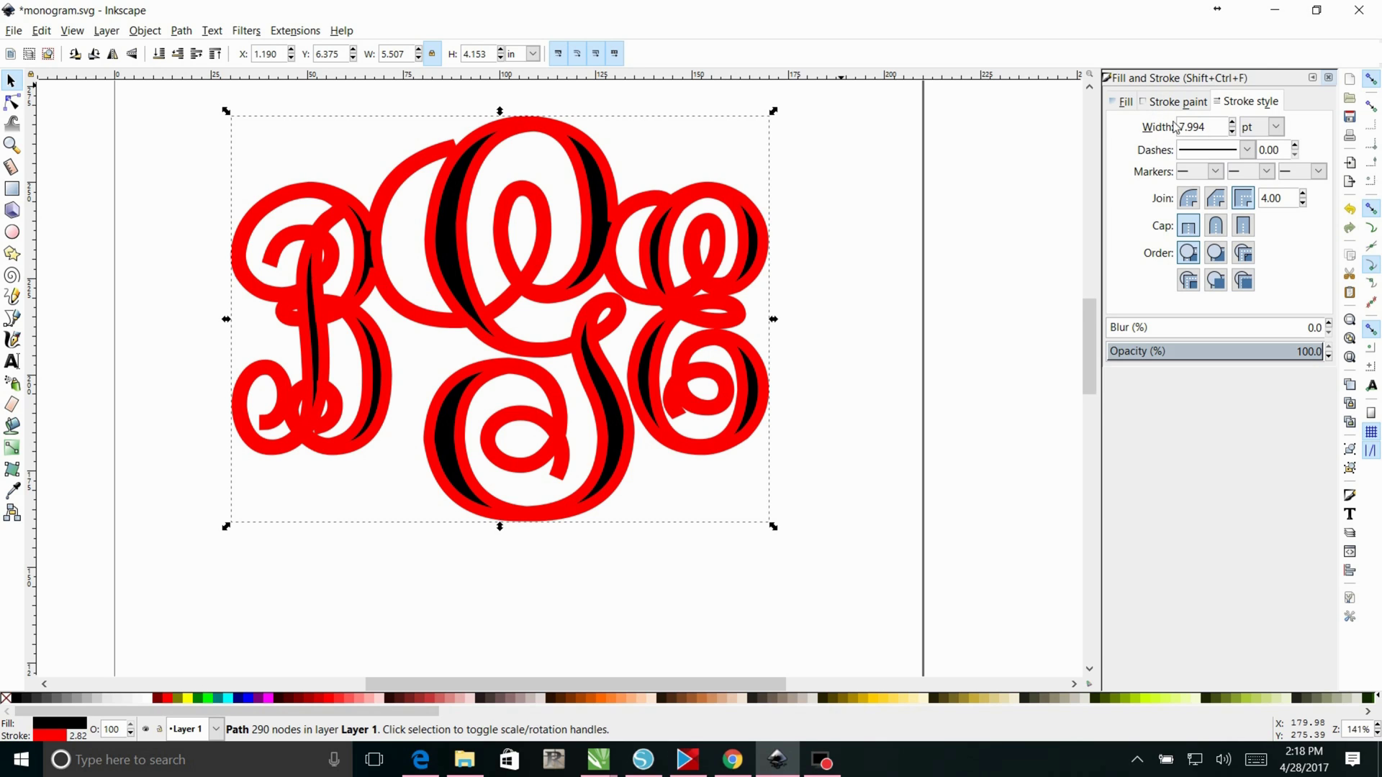
- Try a stroke width of 4 pt on the monogram's red outline
{"action": "triple_click", "coordinate": [1212, 128]}
{"action": "key", "text": "BackSpace"}
{"action": "type", "text": "4"}
{"action": "key", "text": "Return"}
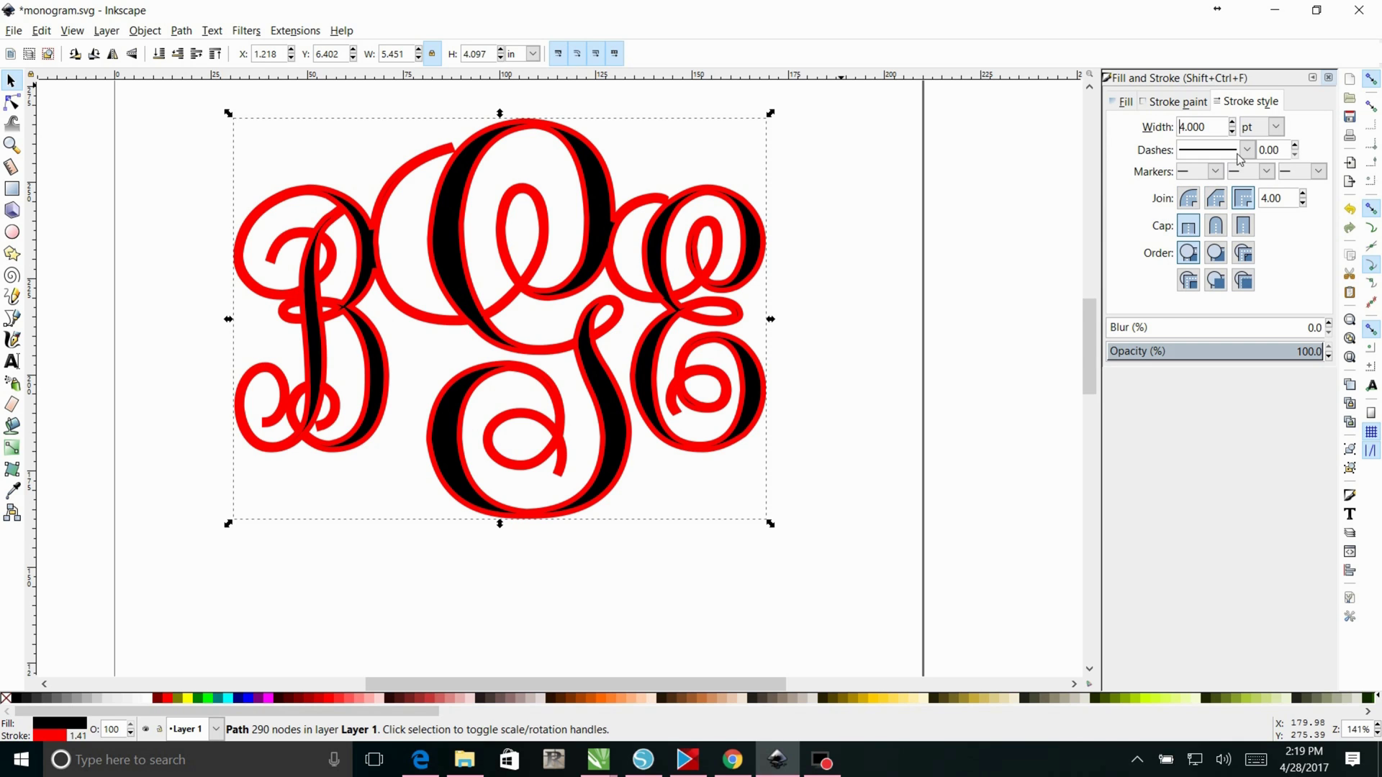
- Set the monogram's red stroke width to 3 pt
{"action": "left_click", "coordinate": [1216, 128]}
{"action": "left_click_drag", "start_coordinate": [1216, 134], "coordinate": [1167, 129]}
{"action": "type", "text": "3"}
{"action": "key", "text": "Return"}
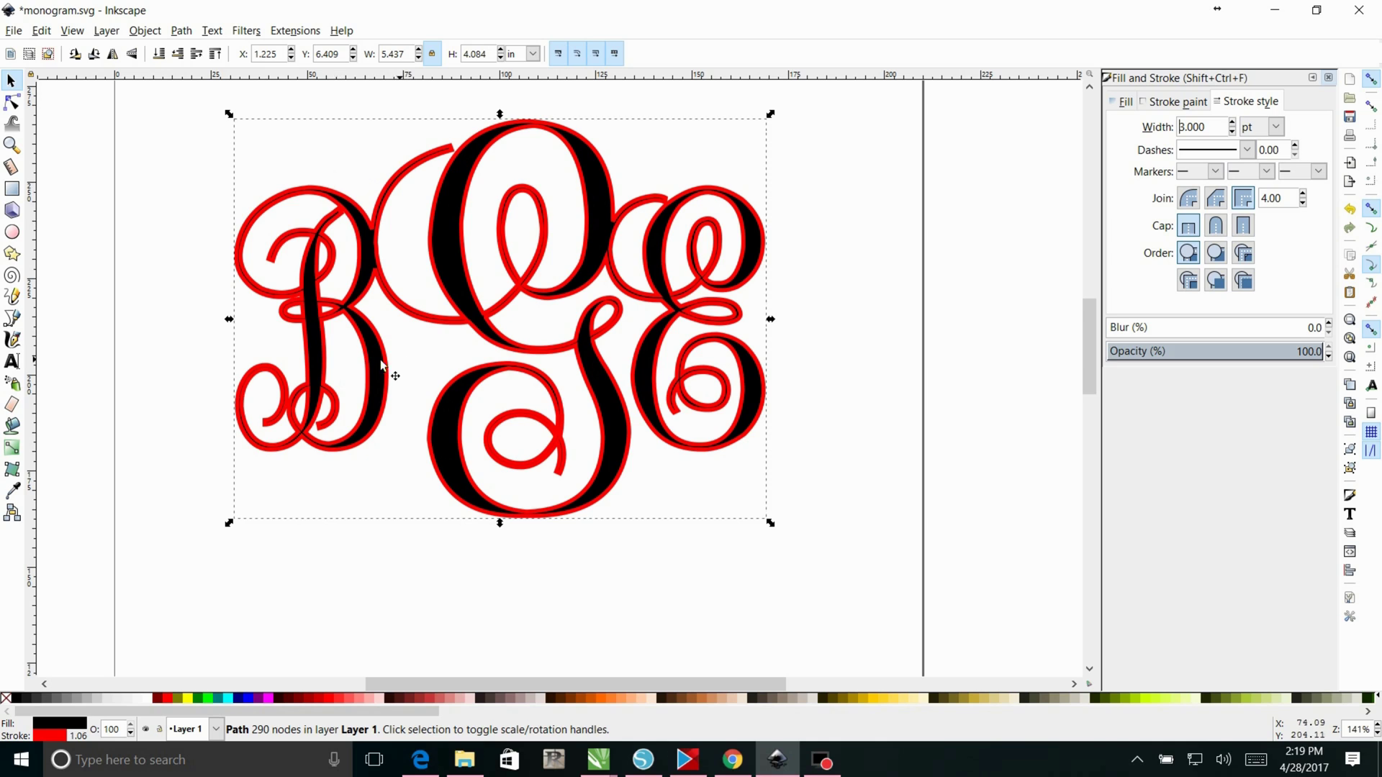
- Copy the red-outlined monogram and paste the duplicate to the right of the original
{"action": "right_click", "coordinate": [368, 253]}
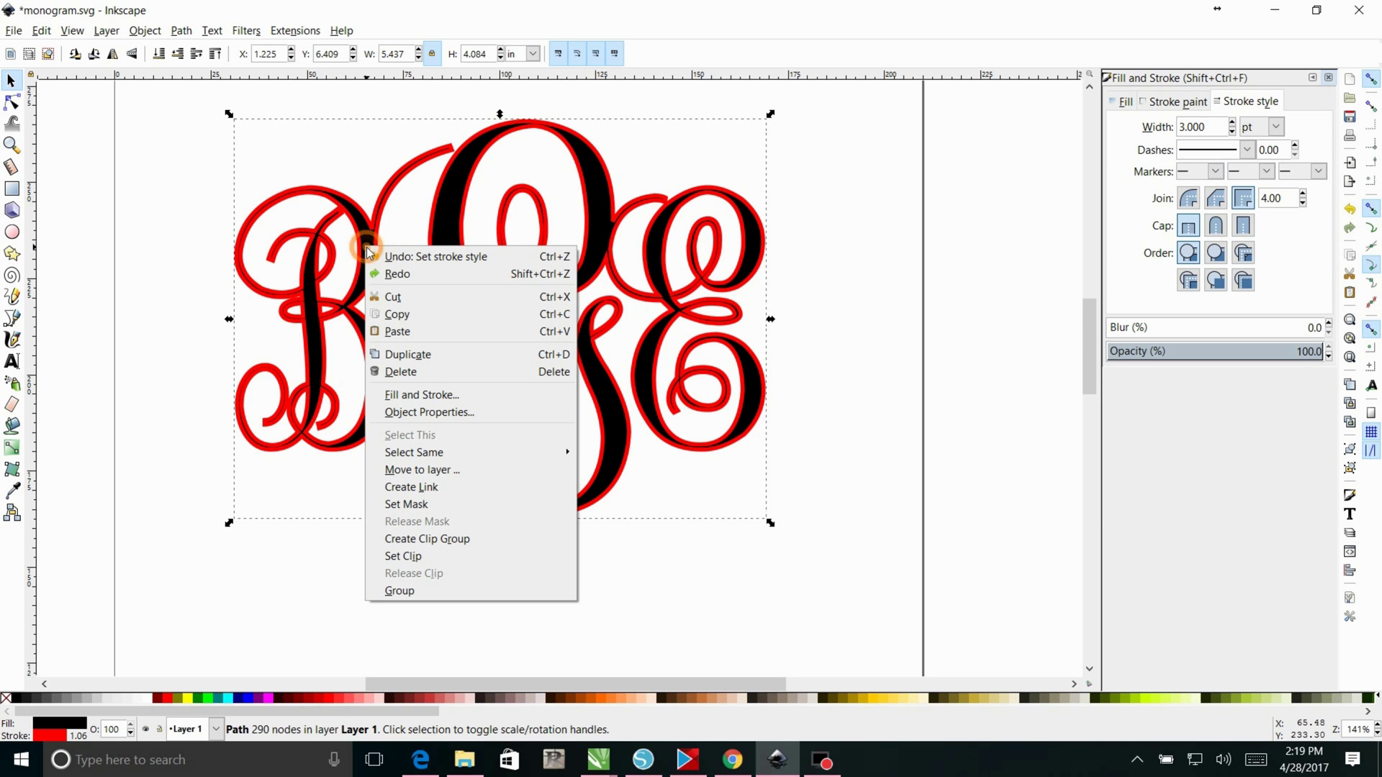
{"action": "left_click", "coordinate": [395, 314]}
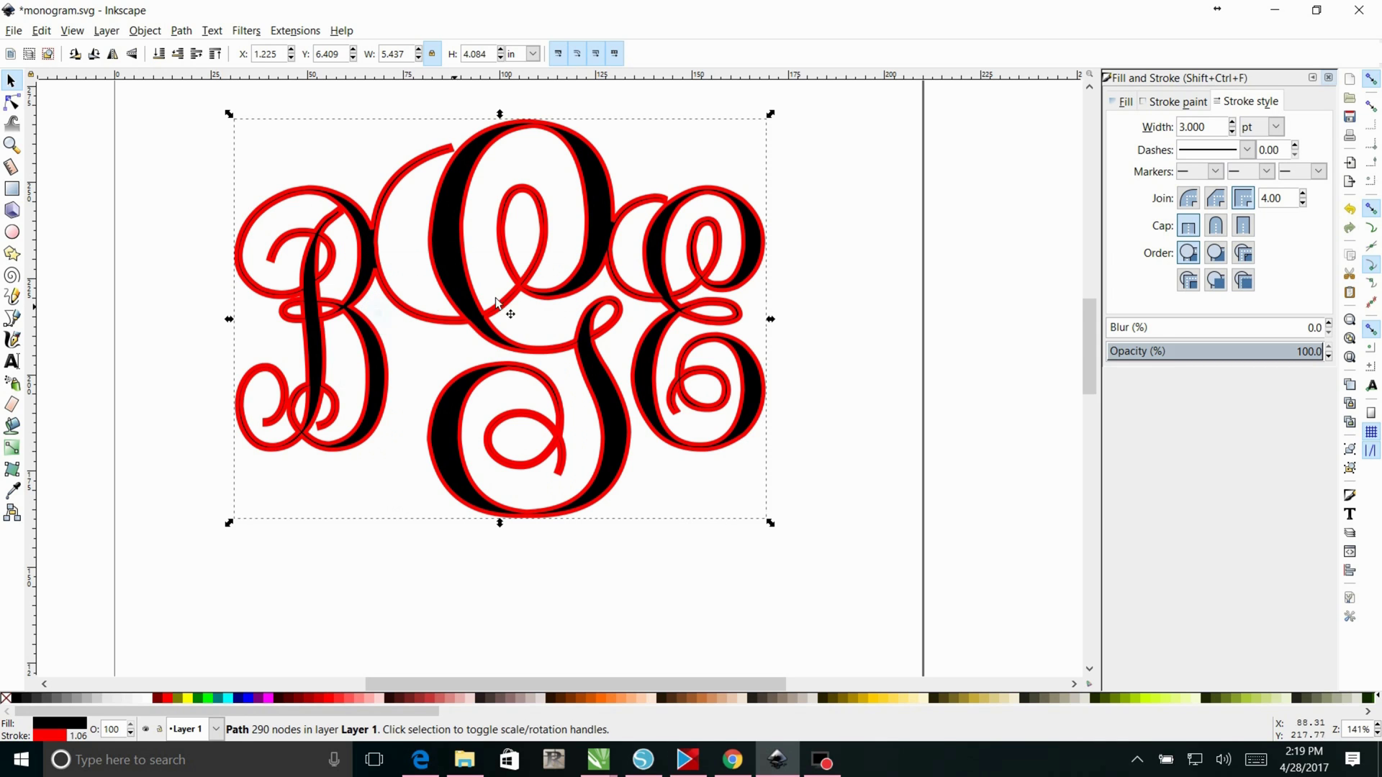
{"action": "right_click", "coordinate": [863, 262]}
{"action": "left_click", "coordinate": [868, 343]}
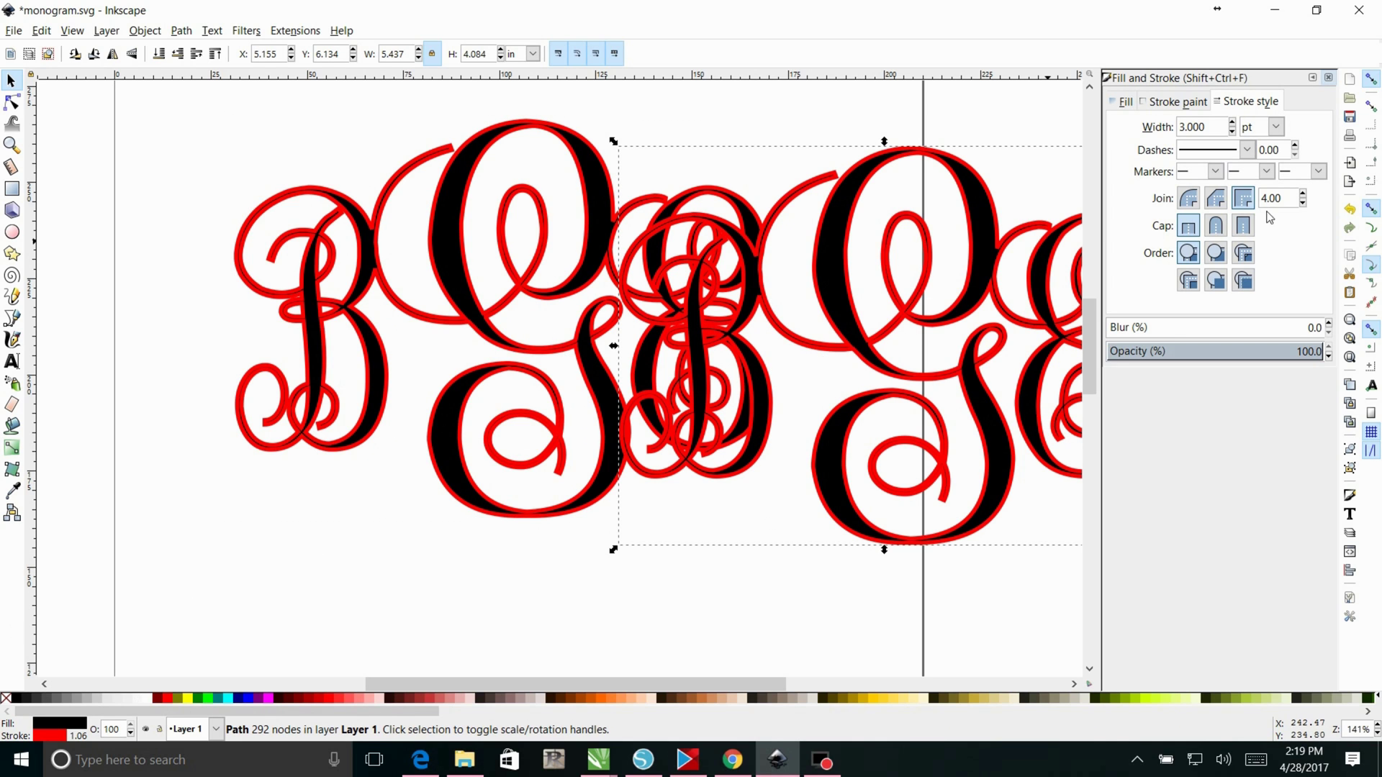
- Set the pasted copy's stroke width to 0 pt and move it clear of the original, to about X 6.494, Y 6.288 in
{"action": "left_click", "coordinate": [1224, 130]}
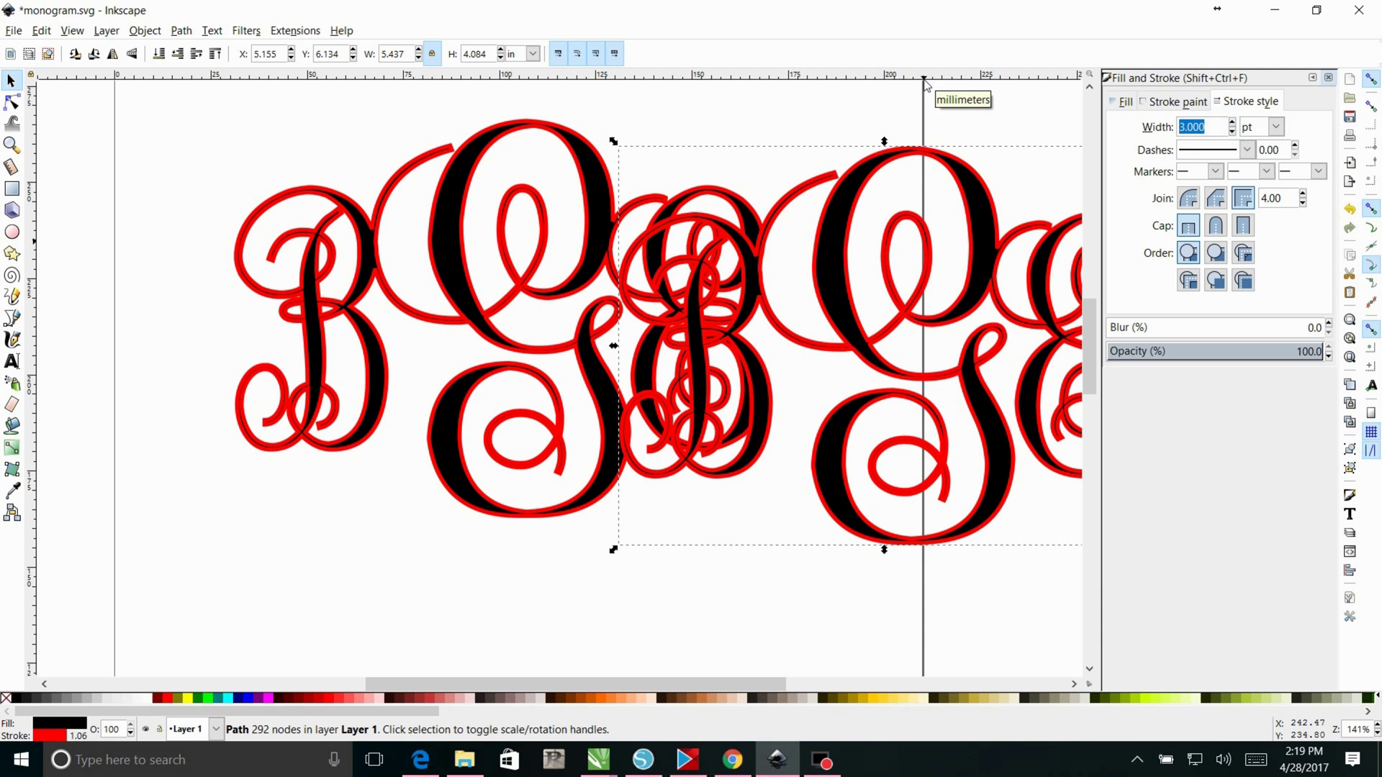
{"action": "type", "text": "0"}
{"action": "key", "text": "Return"}
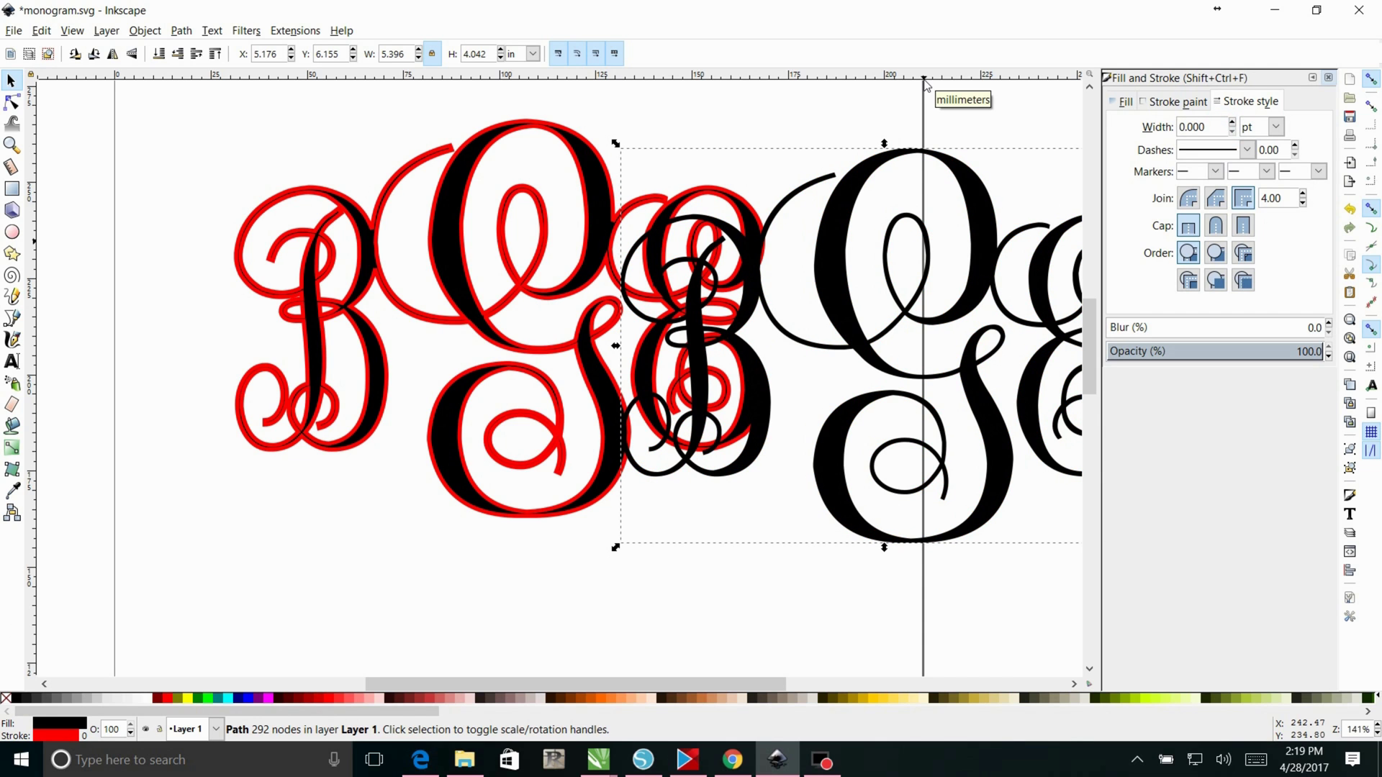
{"action": "left_click_drag", "start_coordinate": [879, 274], "coordinate": [973, 247]}
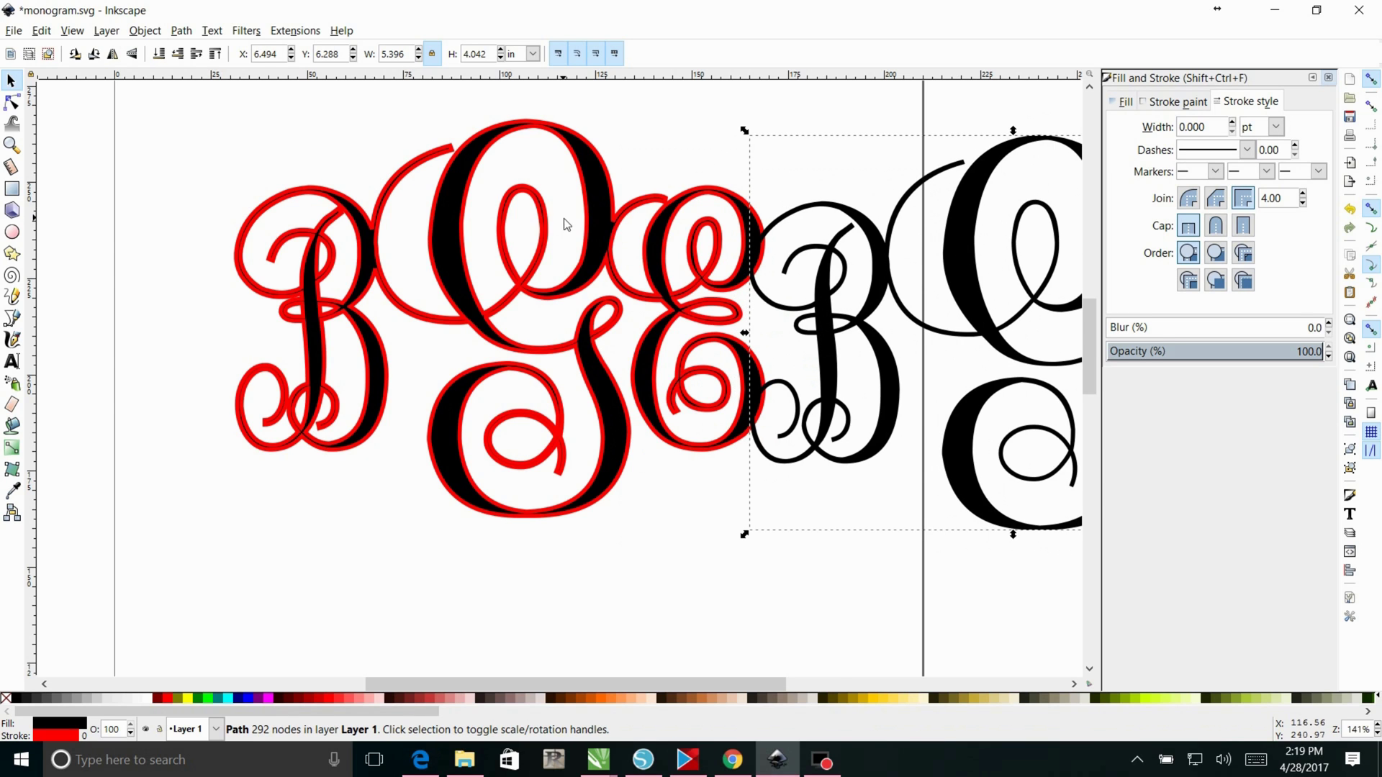
- Select the original red-outlined monogram and convert its stroke to a path
{"action": "left_click", "coordinate": [607, 221]}
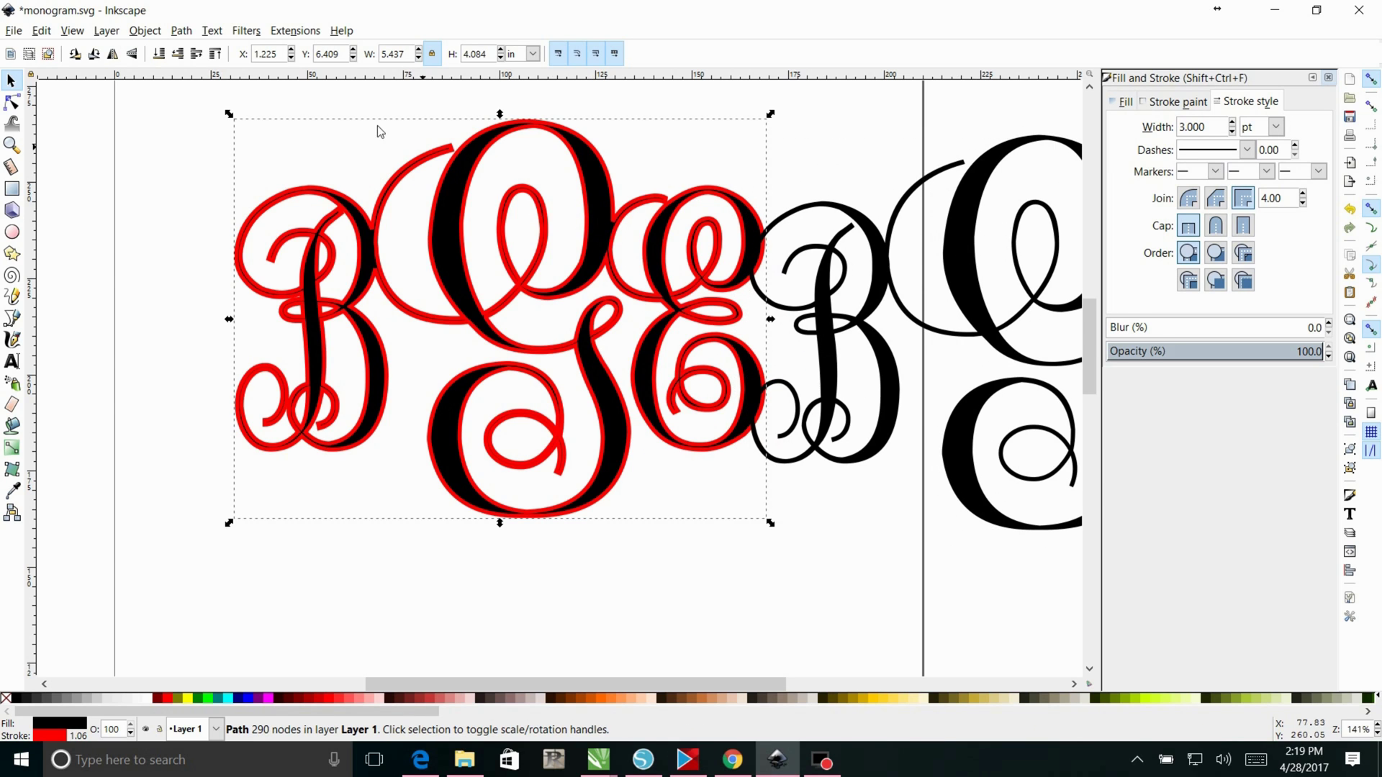
{"action": "left_click", "coordinate": [177, 31]}
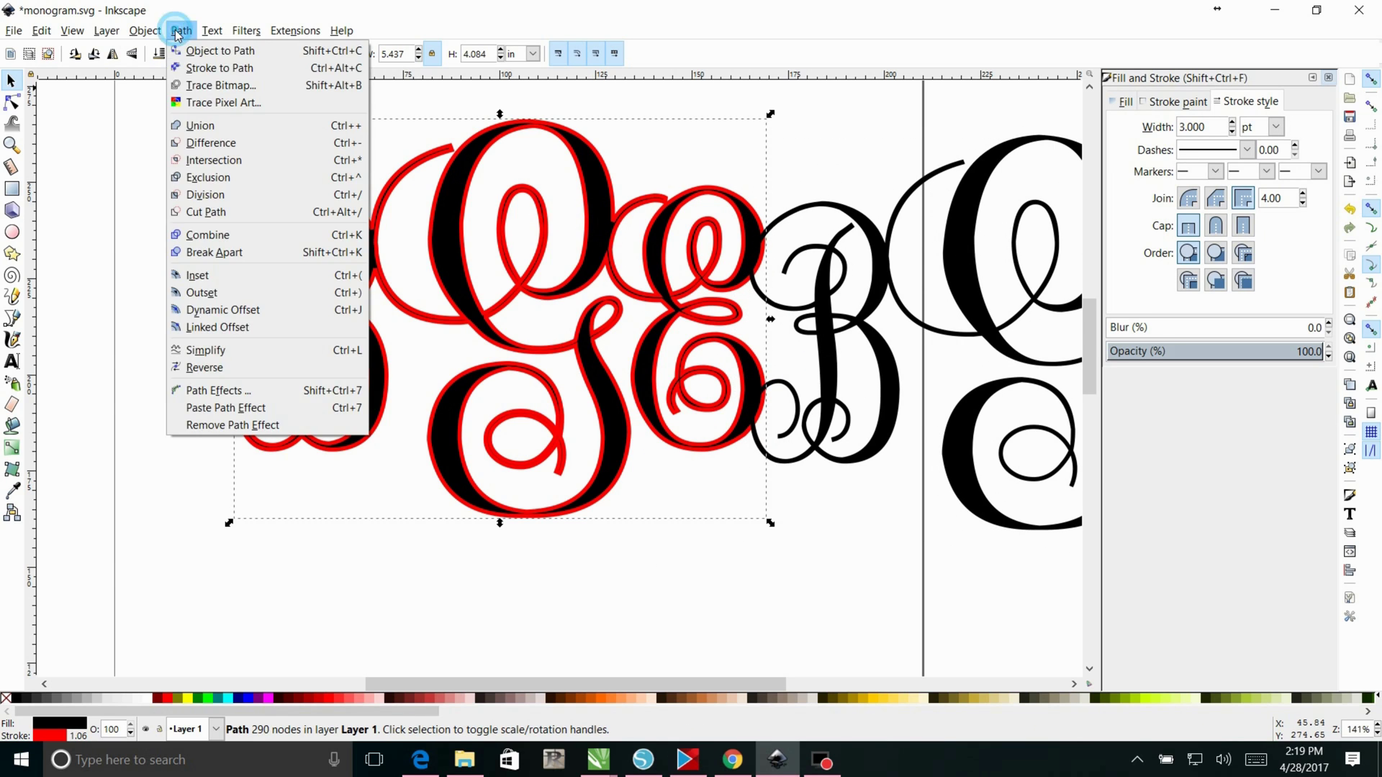
{"action": "left_click", "coordinate": [196, 69]}
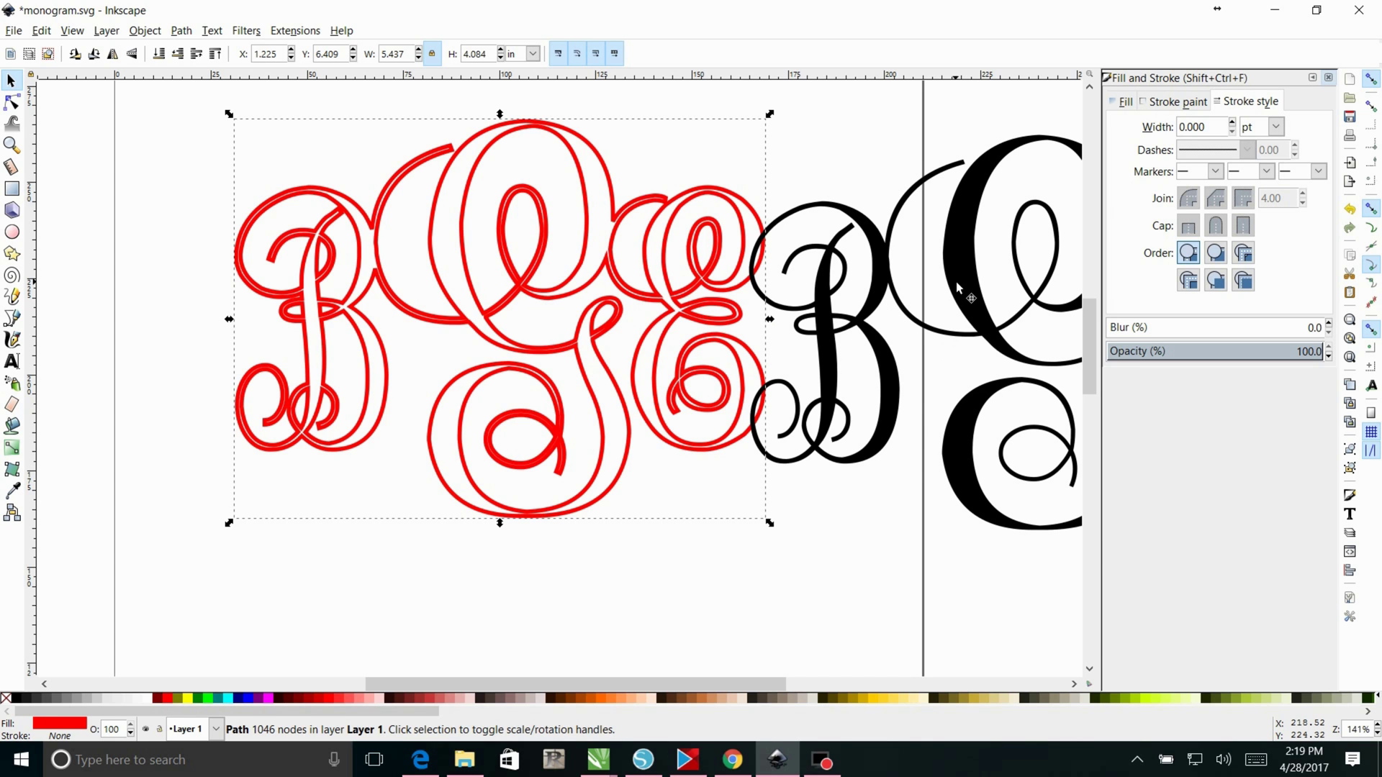
- Place the black copy over the red outline and center the two objects on each other along both the vertical and horizontal axes
{"action": "left_click_drag", "start_coordinate": [956, 282], "coordinate": [436, 276]}
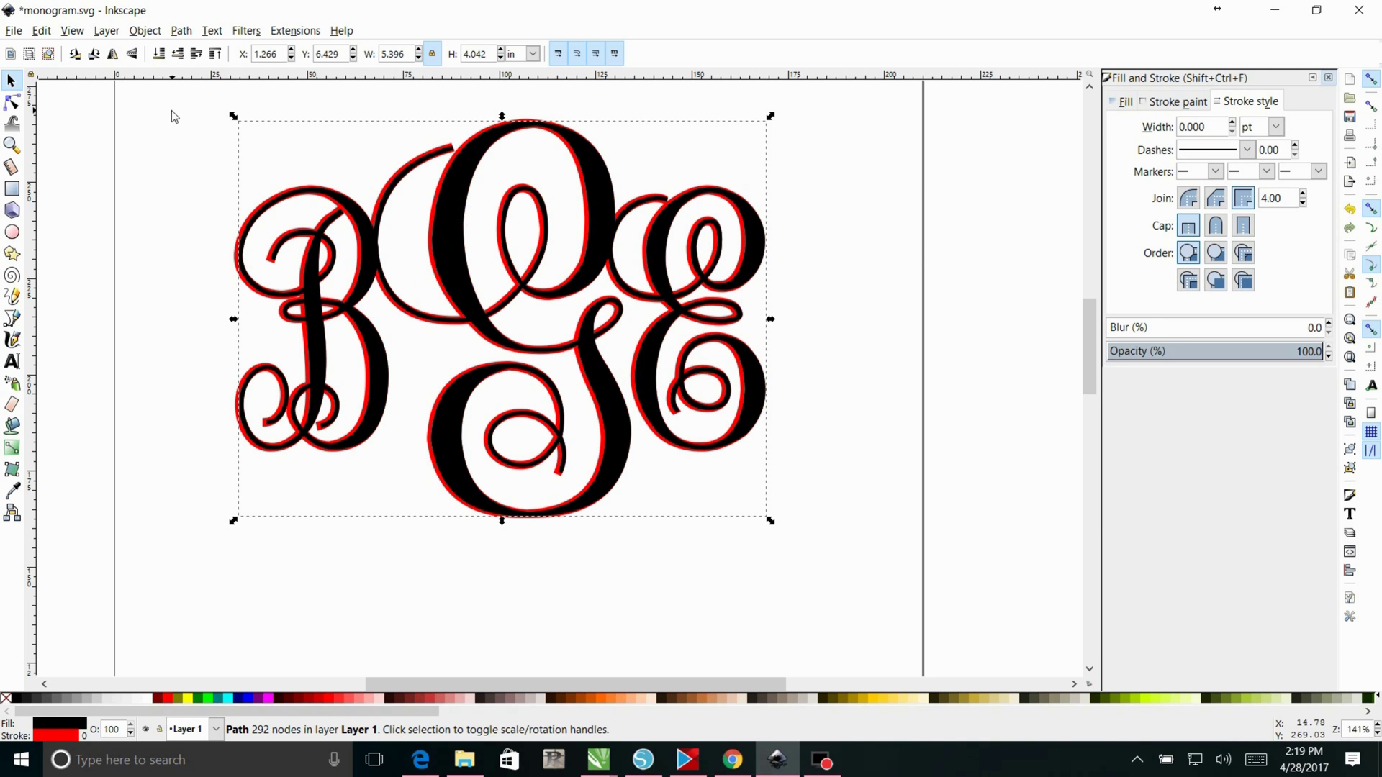
{"action": "left_click_drag", "start_coordinate": [148, 90], "coordinate": [841, 576]}
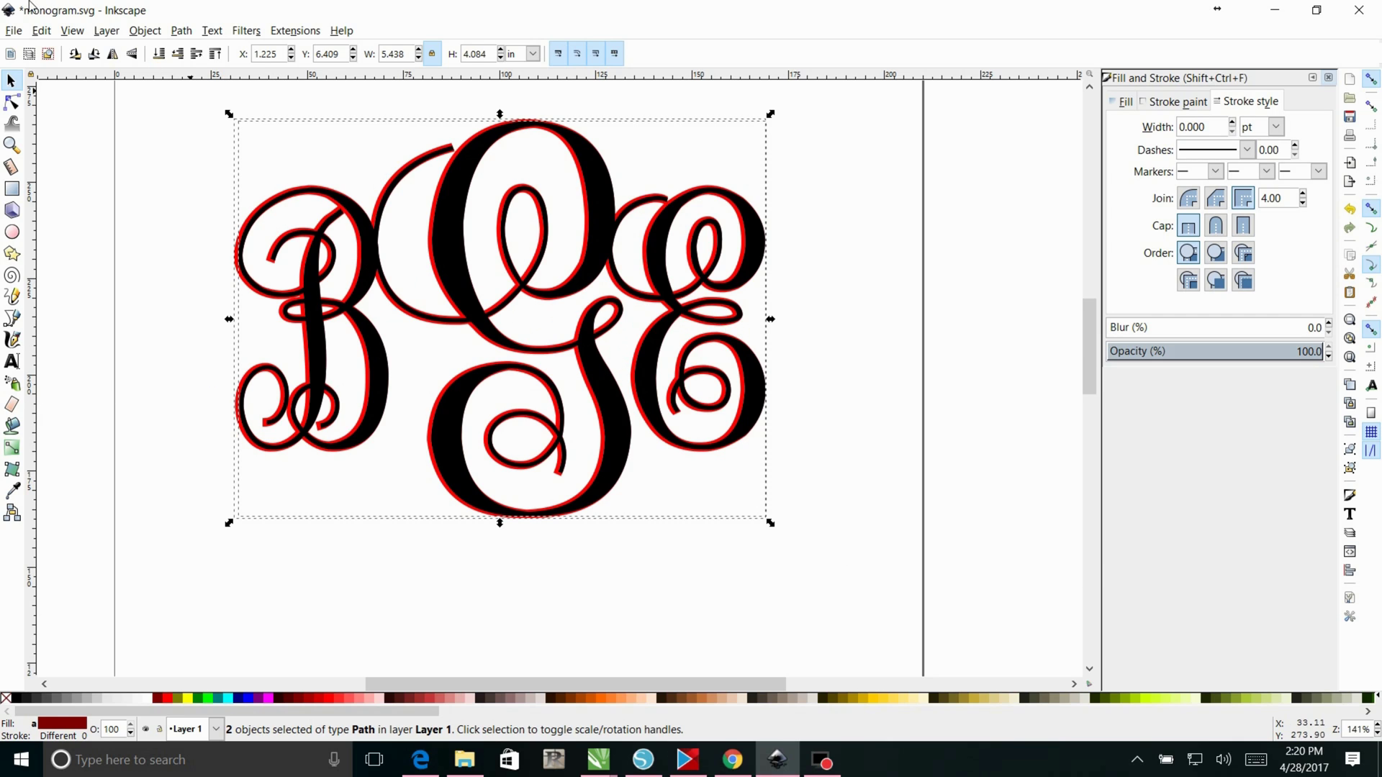
{"action": "left_click", "coordinate": [141, 31]}
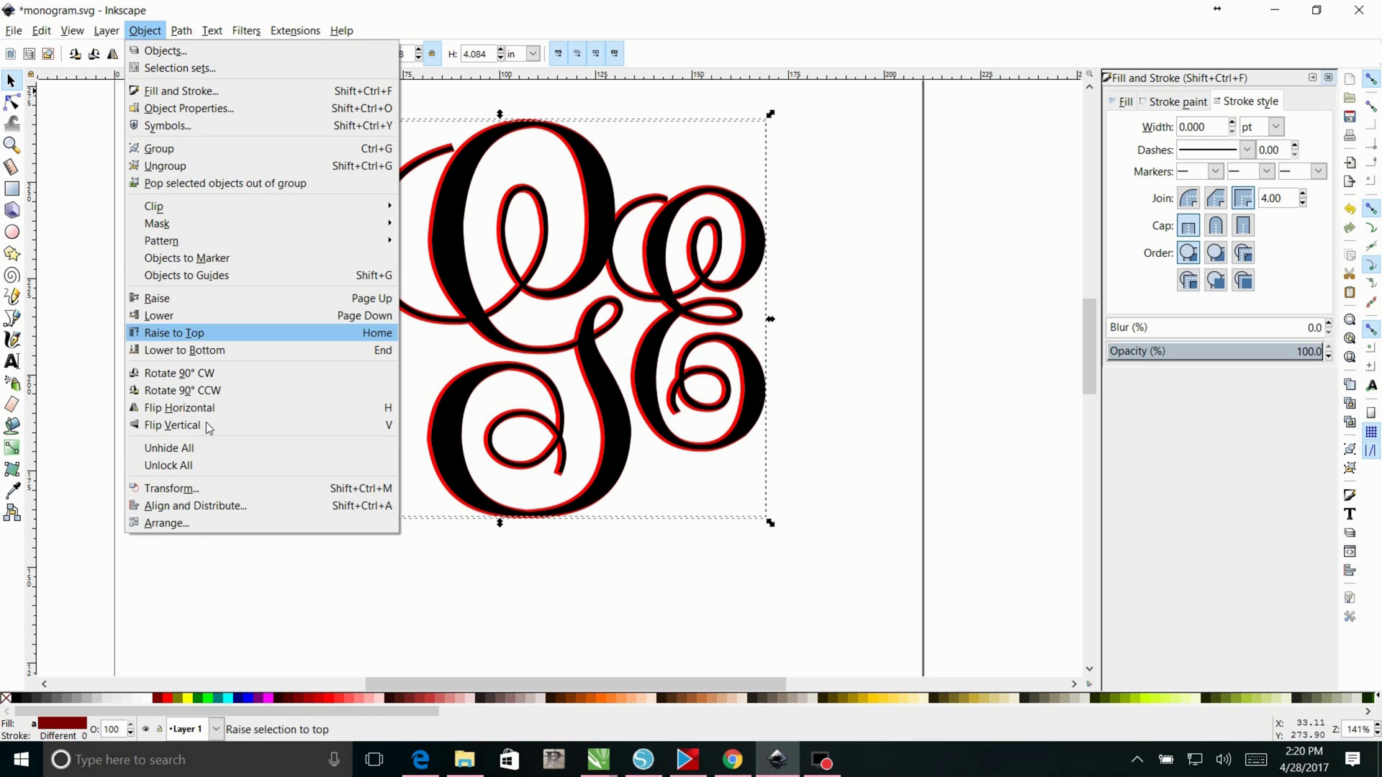
{"action": "left_click", "coordinate": [187, 507]}
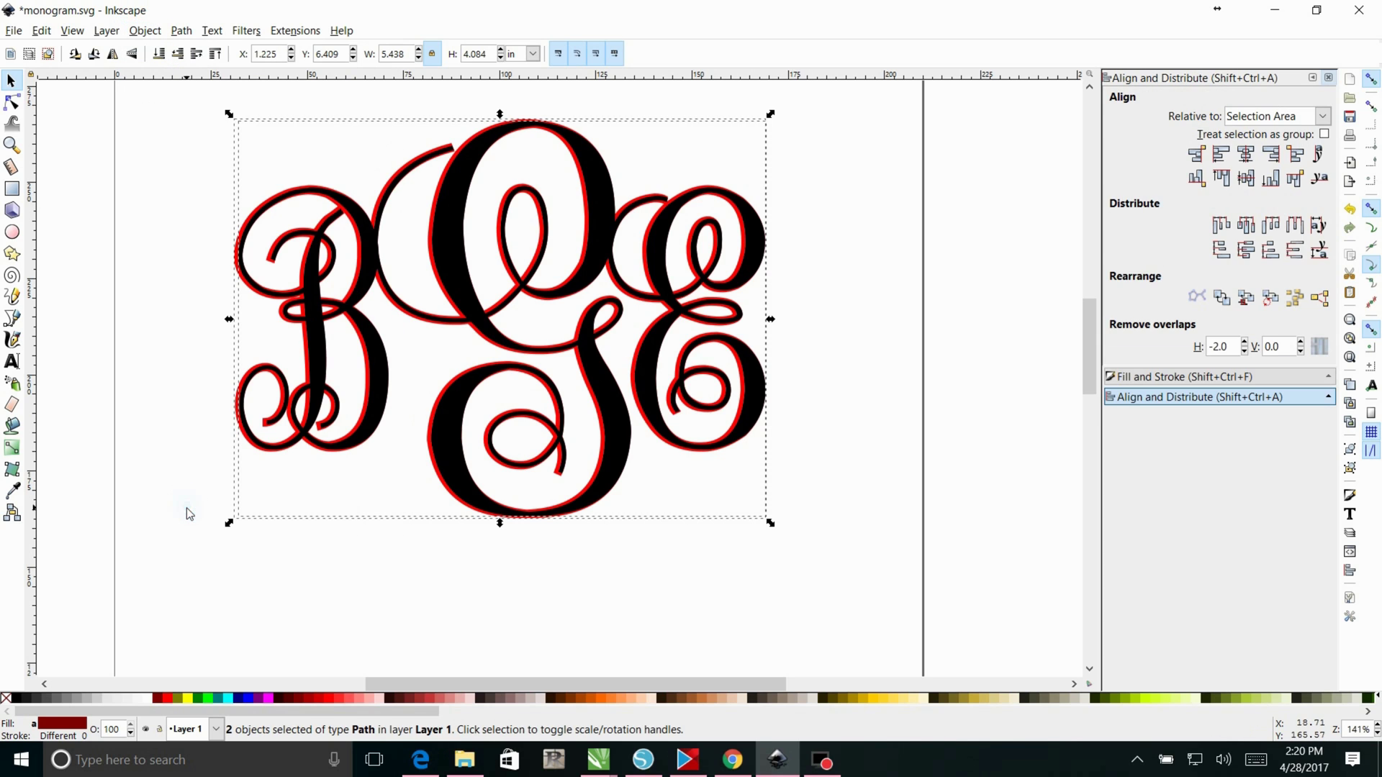
{"action": "left_click", "coordinate": [1250, 158]}
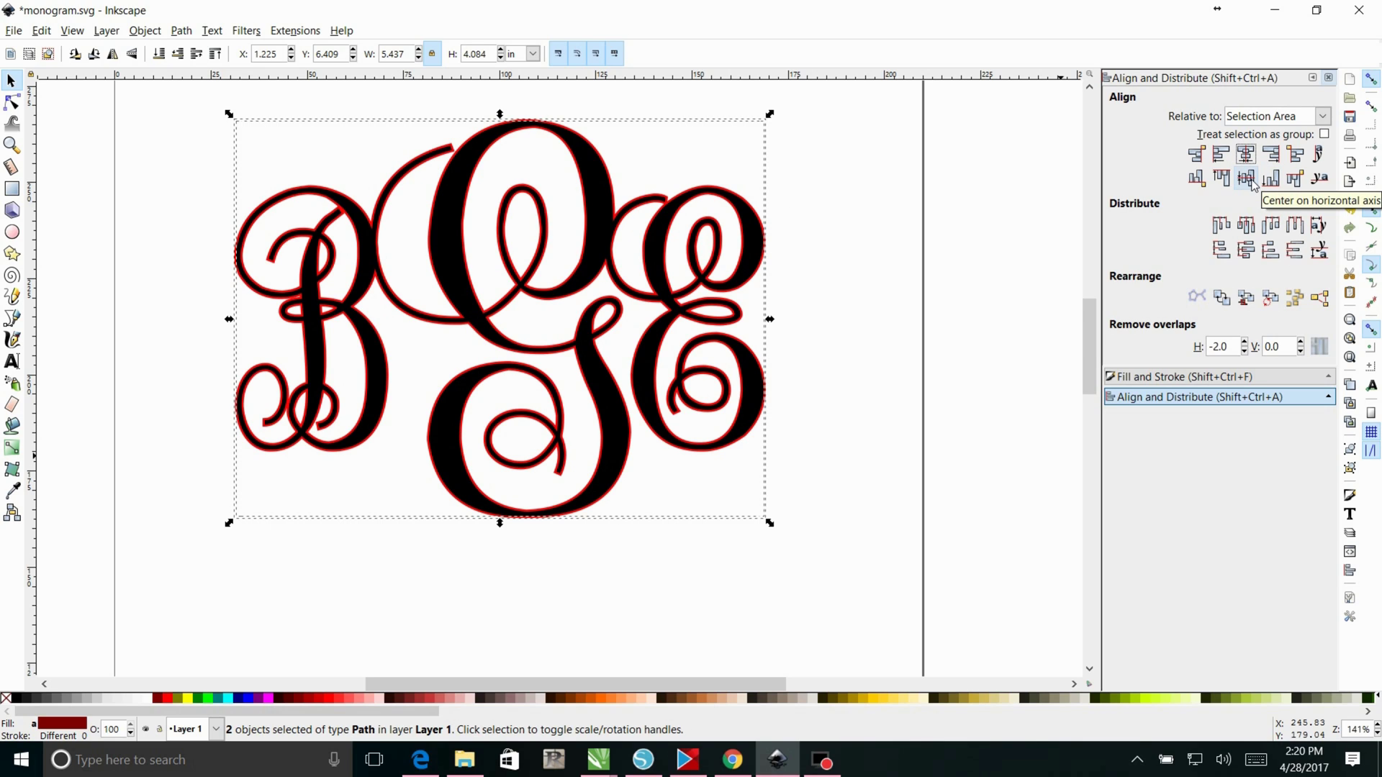
{"action": "left_click", "coordinate": [1253, 184]}
{"action": "left_click", "coordinate": [1251, 185]}
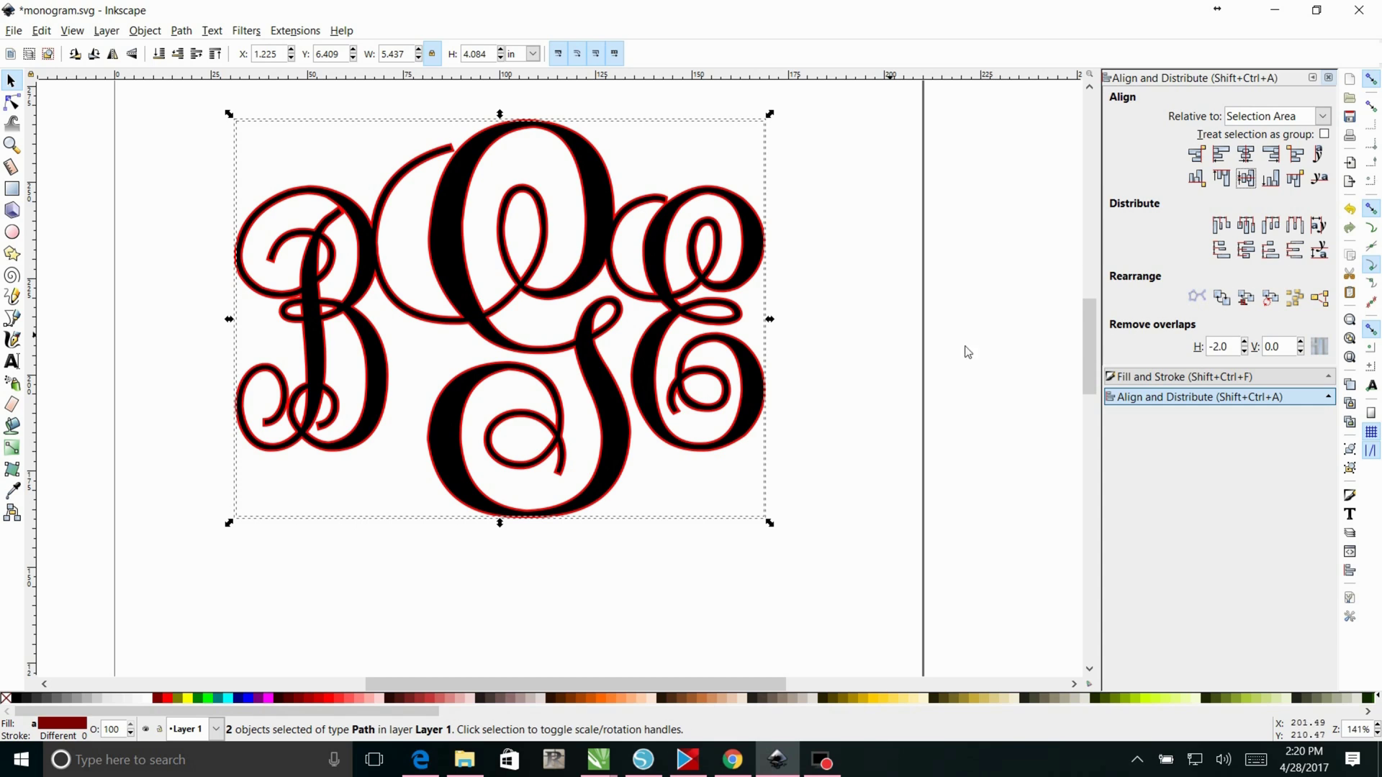
- Fill the black monogram copy with red (#FF0000) and merge it with the red outline using Union
{"action": "left_click", "coordinate": [873, 355]}
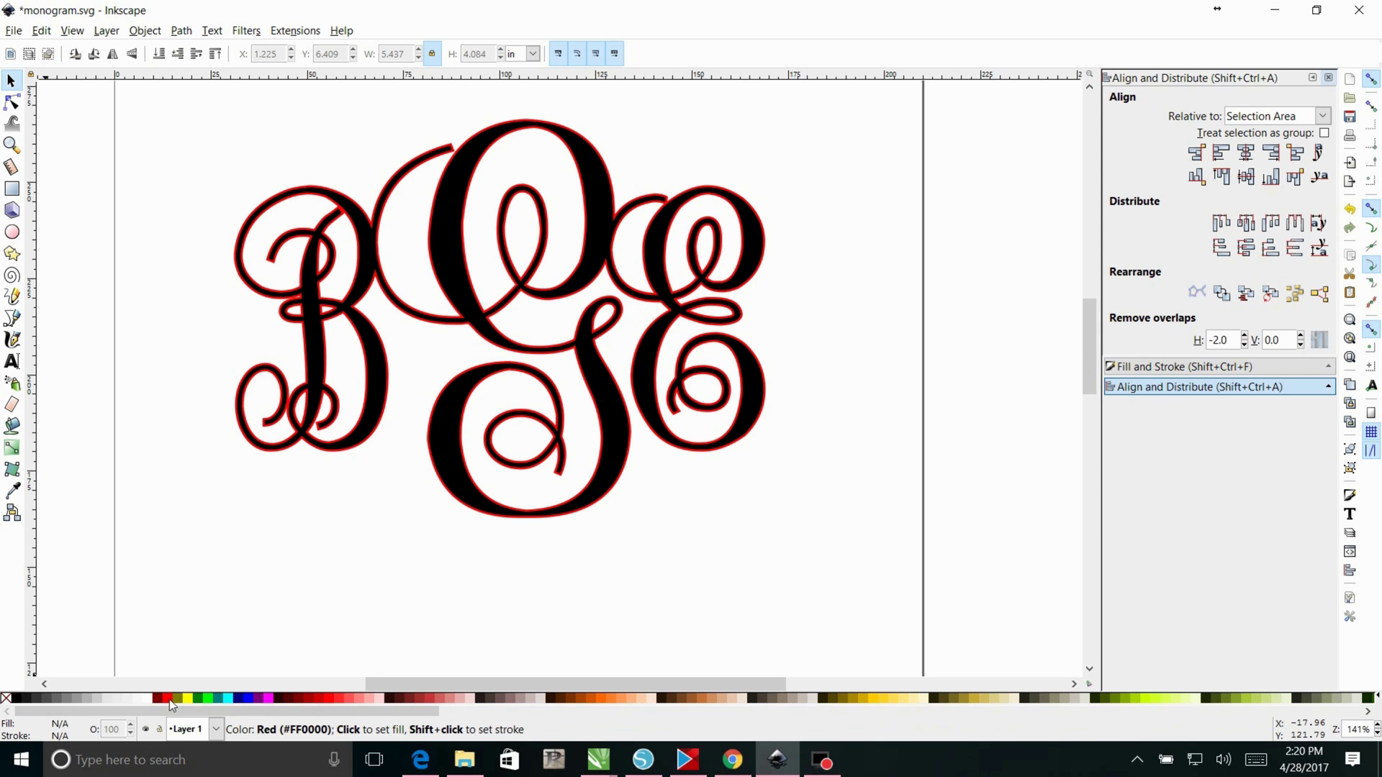
{"action": "left_click_drag", "start_coordinate": [170, 698], "coordinate": [381, 372]}
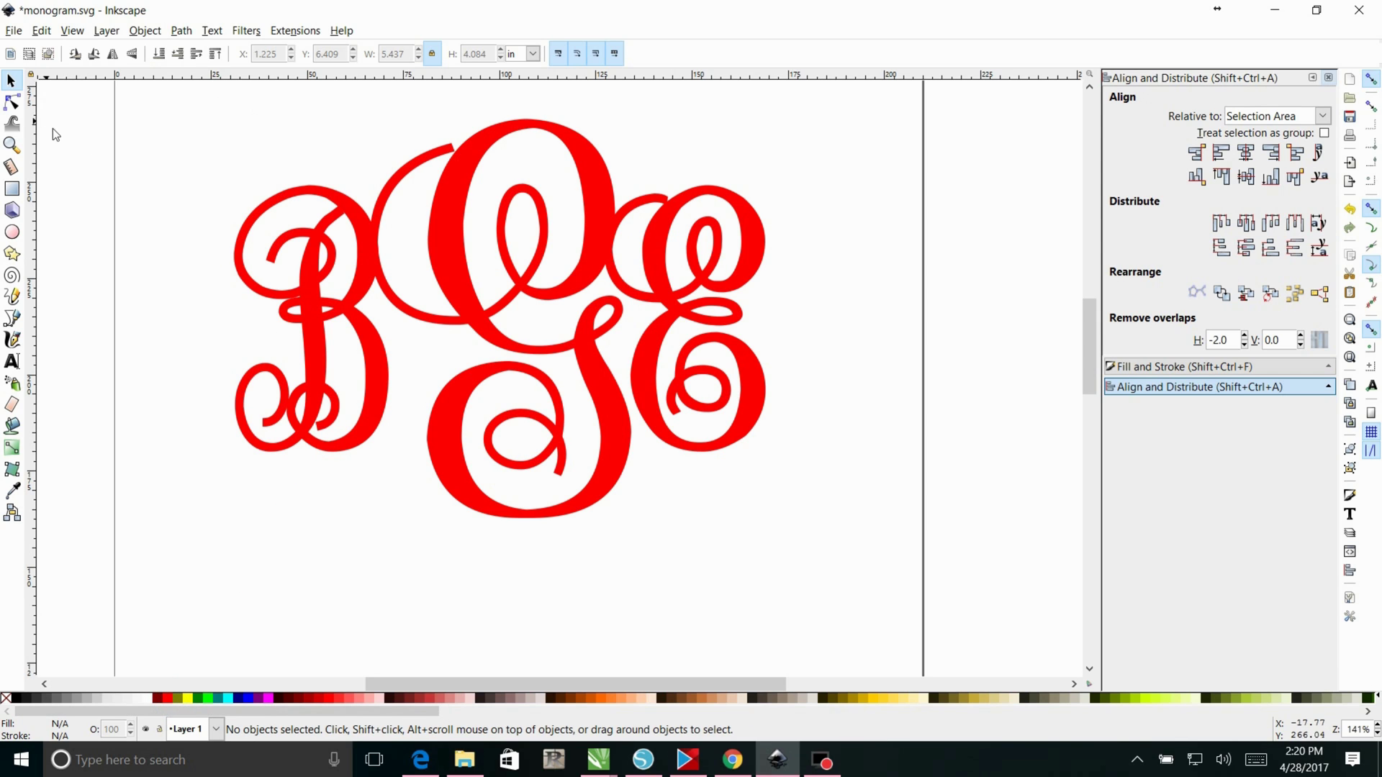
{"action": "left_click", "coordinate": [10, 80]}
{"action": "left_click_drag", "start_coordinate": [142, 90], "coordinate": [944, 602]}
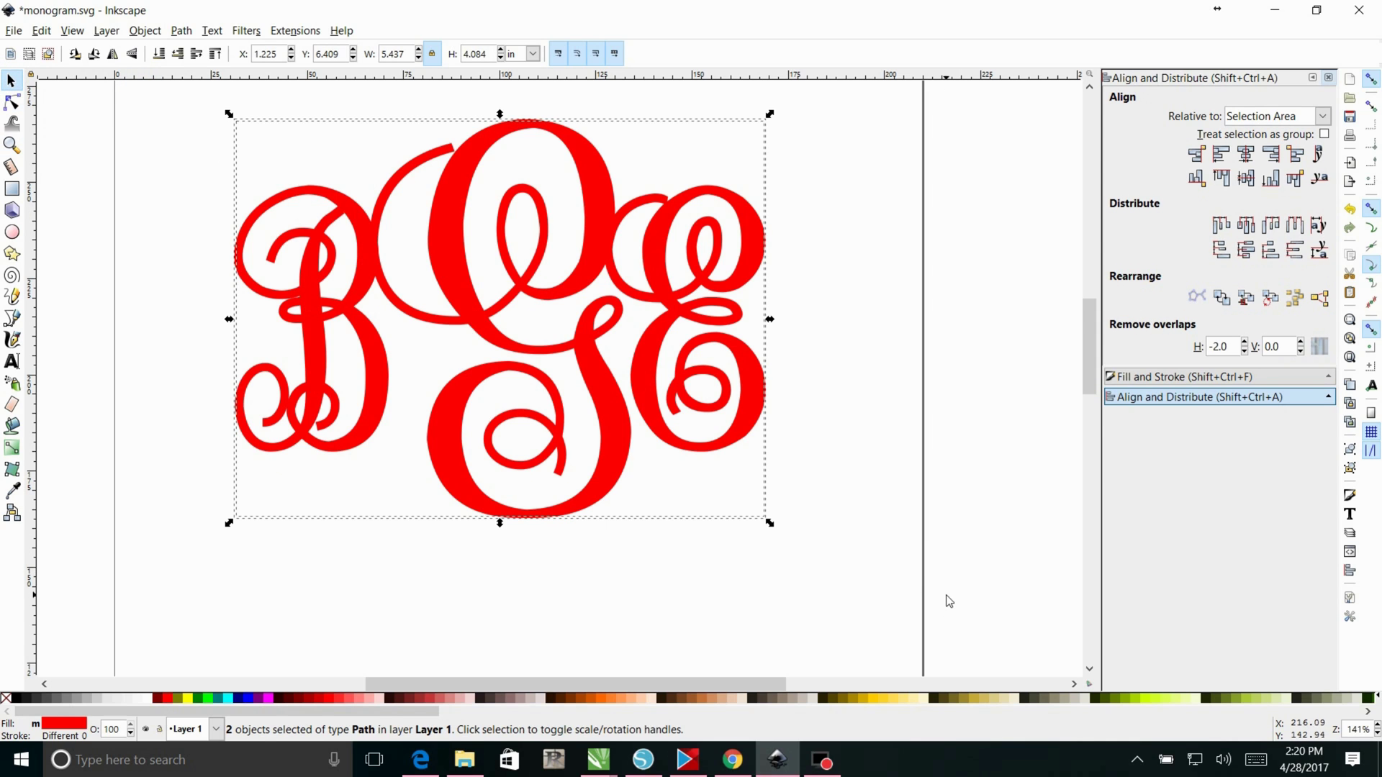
{"action": "left_click", "coordinate": [182, 31]}
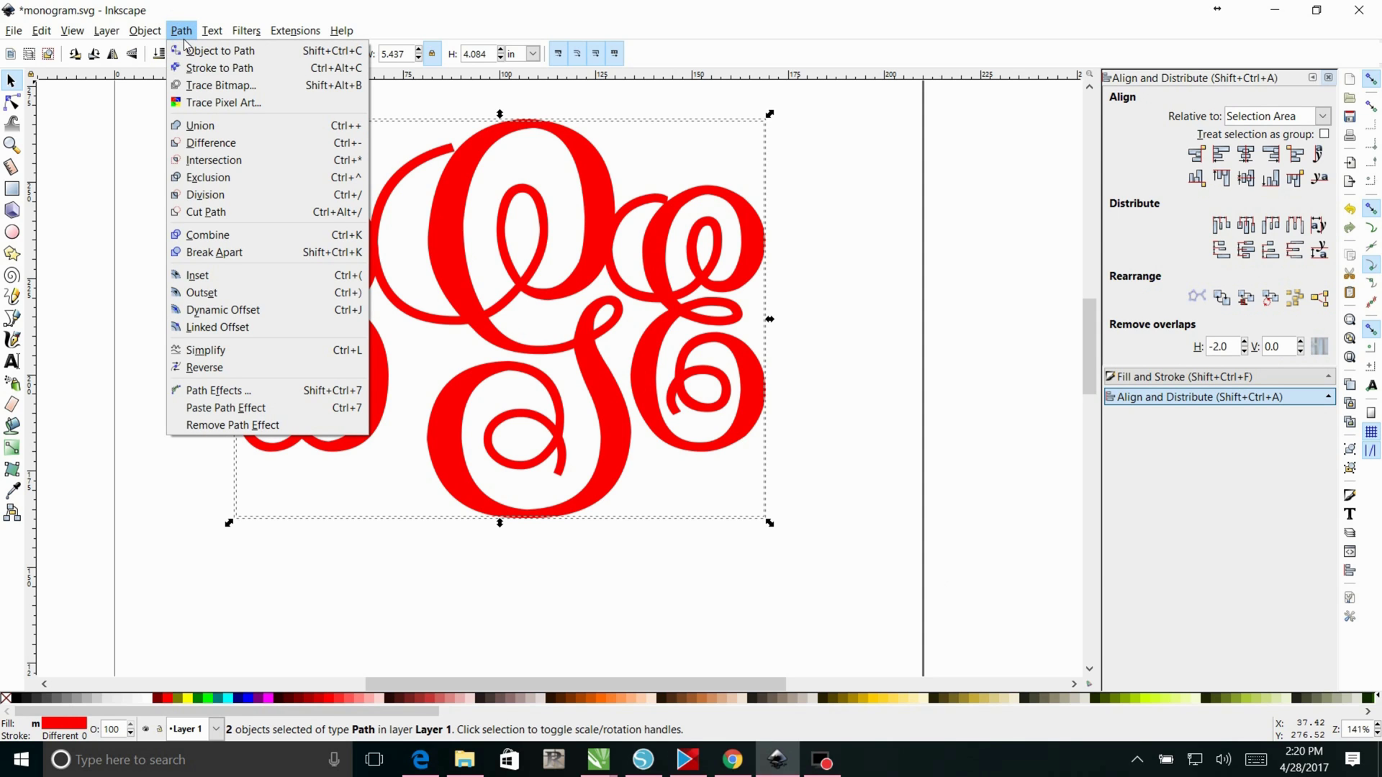
{"action": "left_click", "coordinate": [218, 125]}
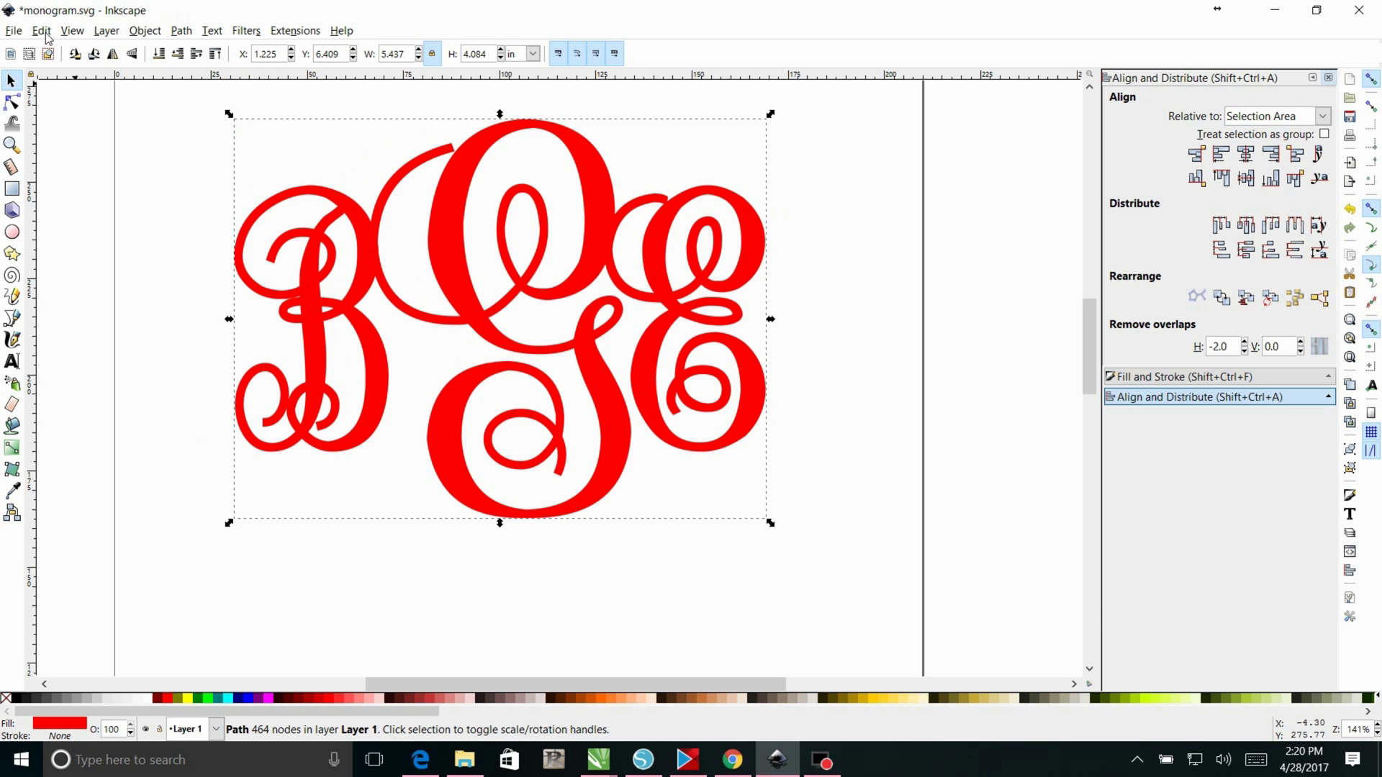
- Examine the merged monogram's contours in the Outline display mode and return to the Normal display mode
{"action": "left_click", "coordinate": [69, 33]}
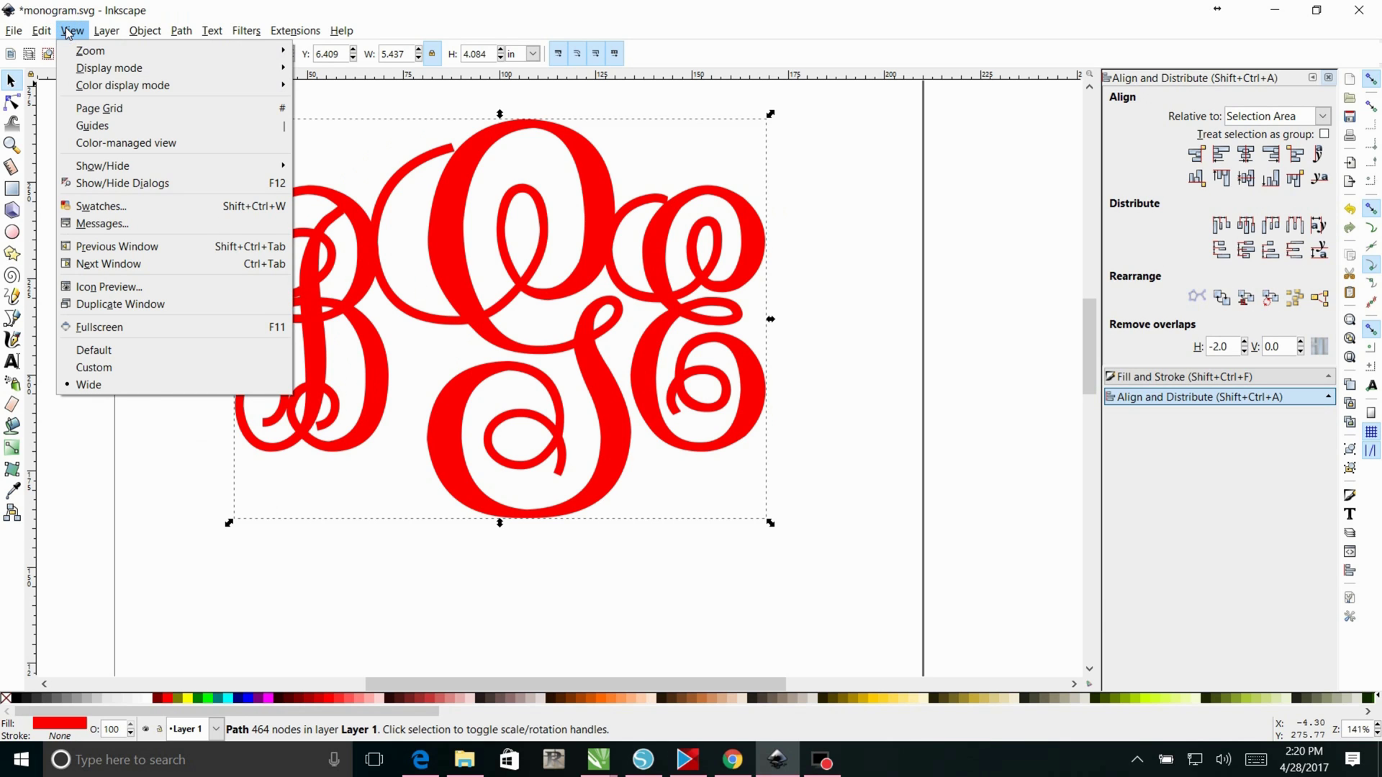
{"action": "mouse_move", "coordinate": [98, 67]}
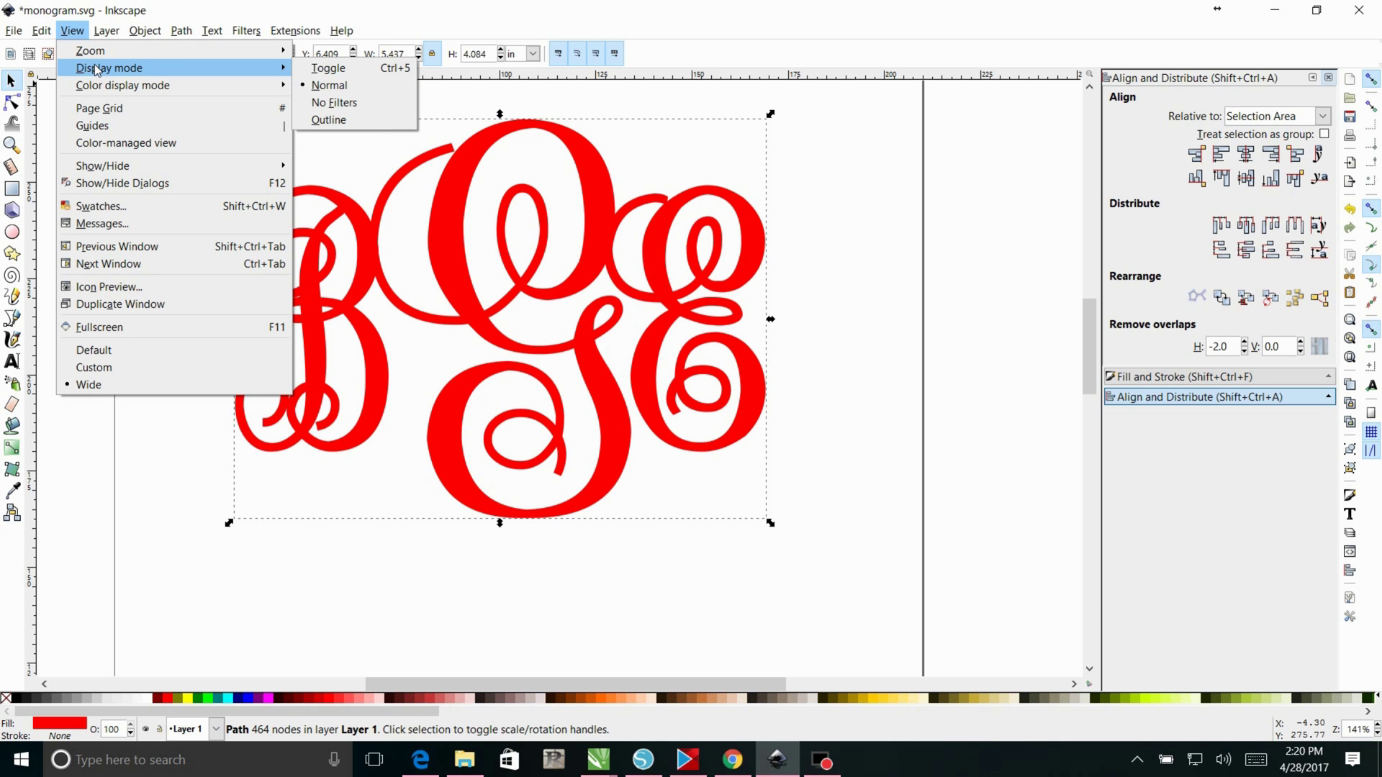
{"action": "left_click", "coordinate": [352, 122]}
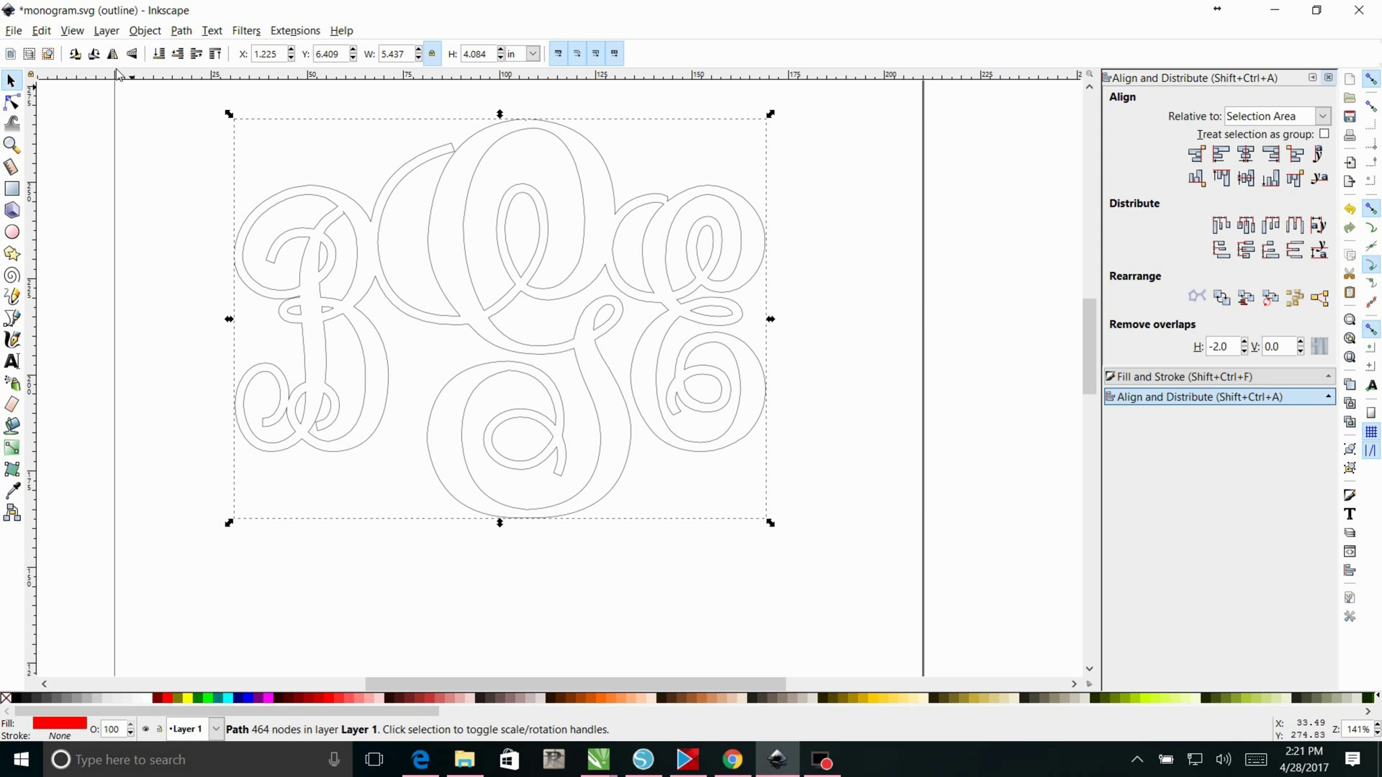
{"action": "left_click", "coordinate": [84, 33]}
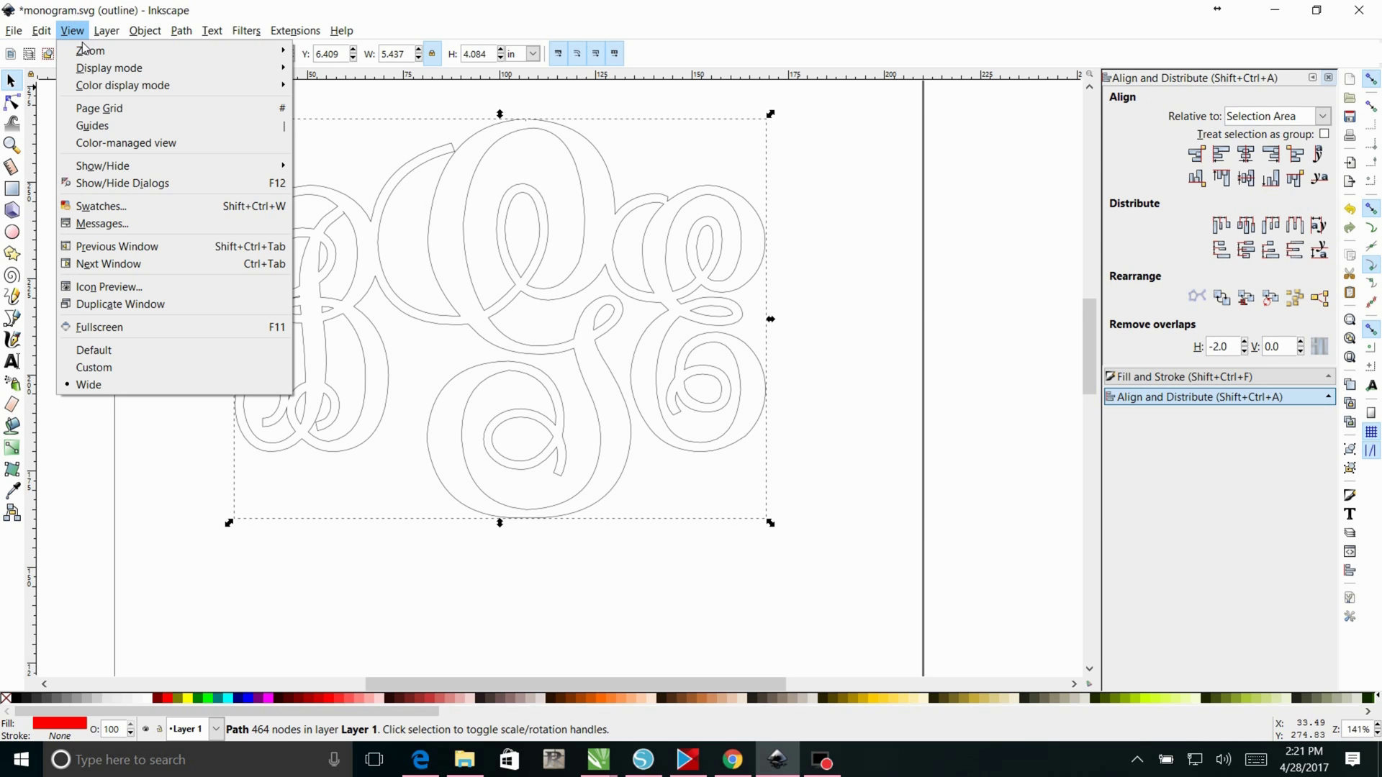
{"action": "mouse_move", "coordinate": [253, 67]}
{"action": "left_click", "coordinate": [331, 85]}
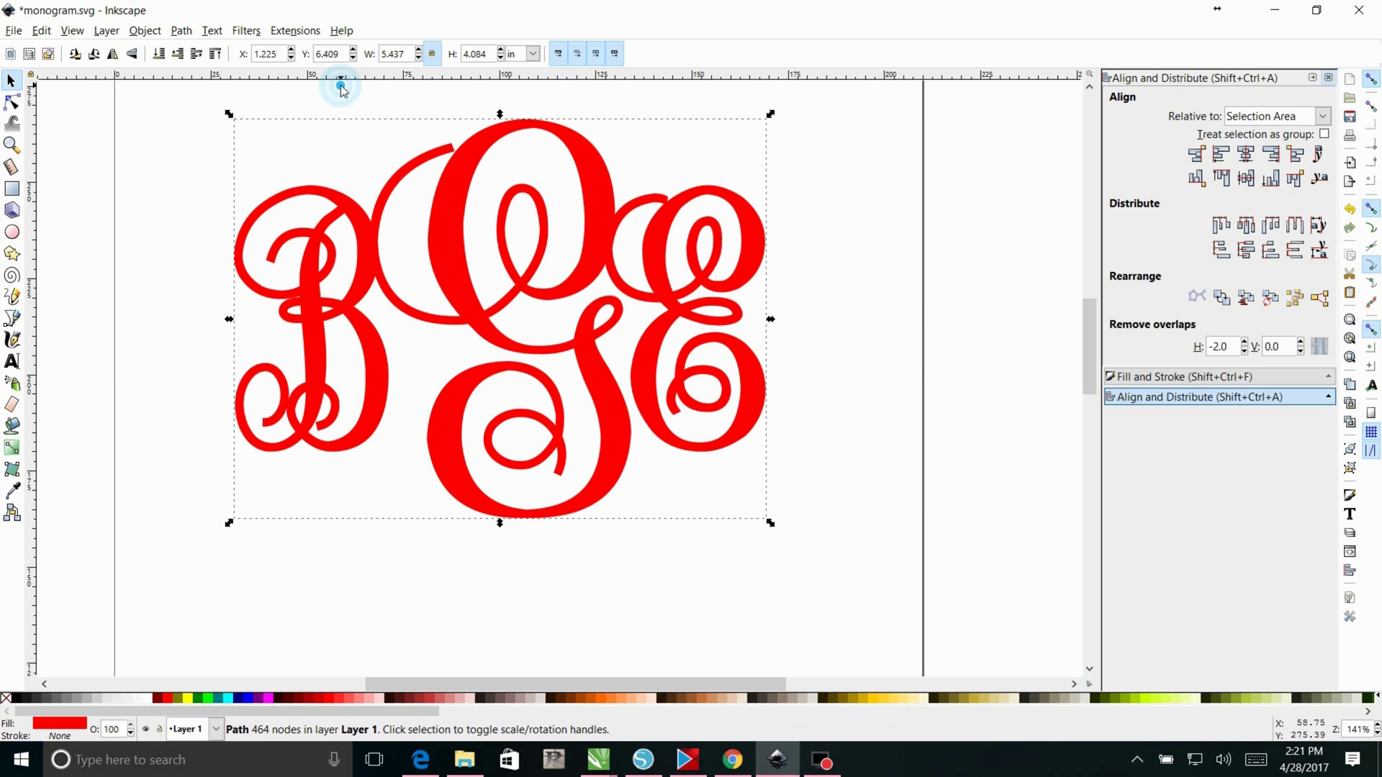
- Save the monogram as a Plain SVG file named monogram, replacing the existing monogram.svg
{"action": "left_click", "coordinate": [13, 30]}
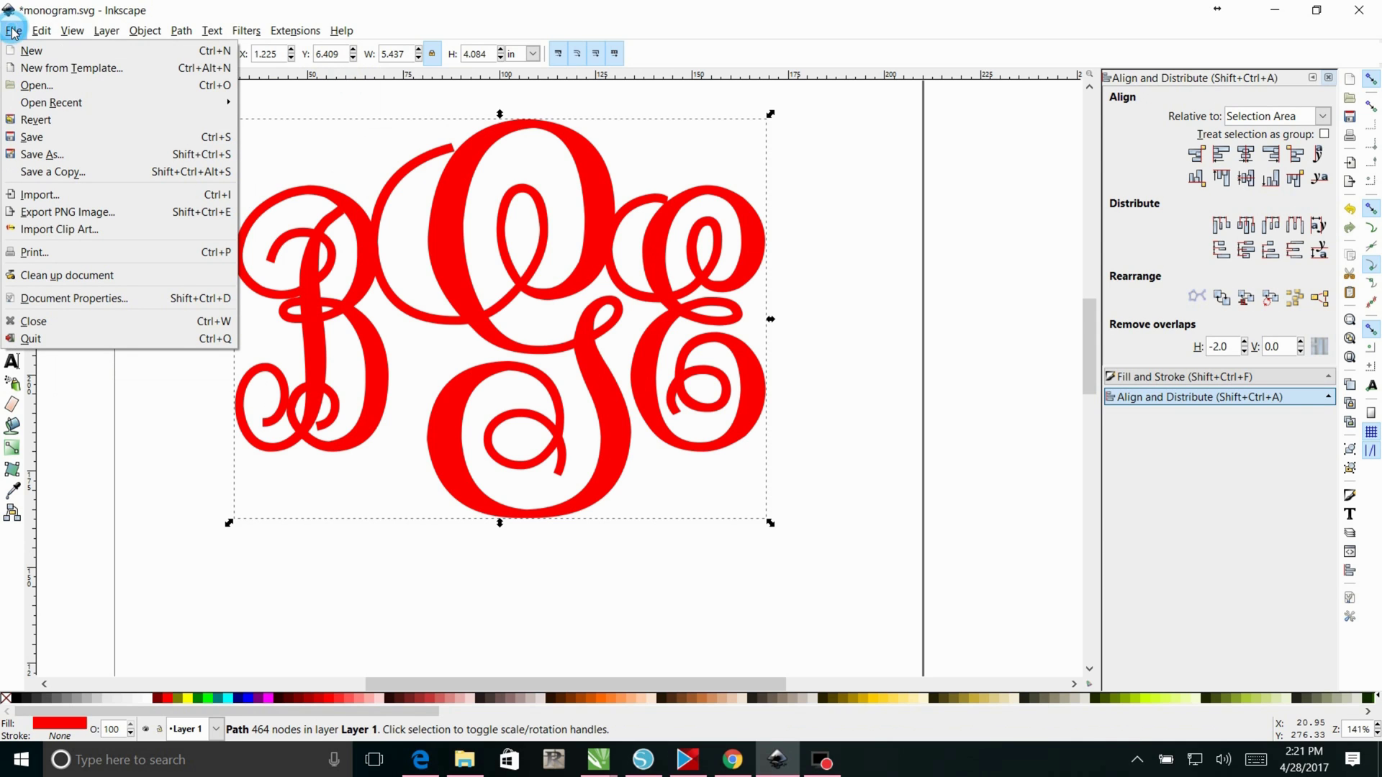
{"action": "left_click", "coordinate": [42, 155]}
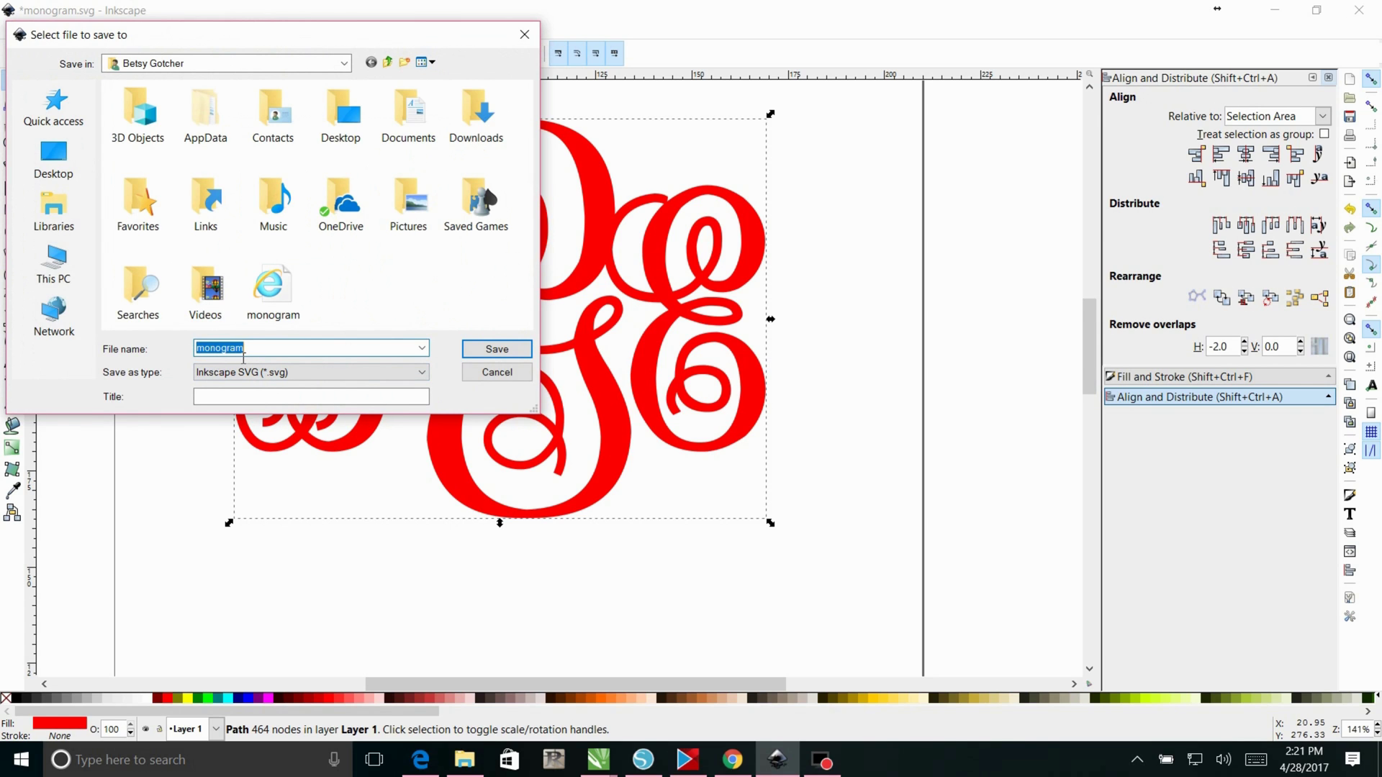
{"action": "left_click", "coordinate": [265, 349]}
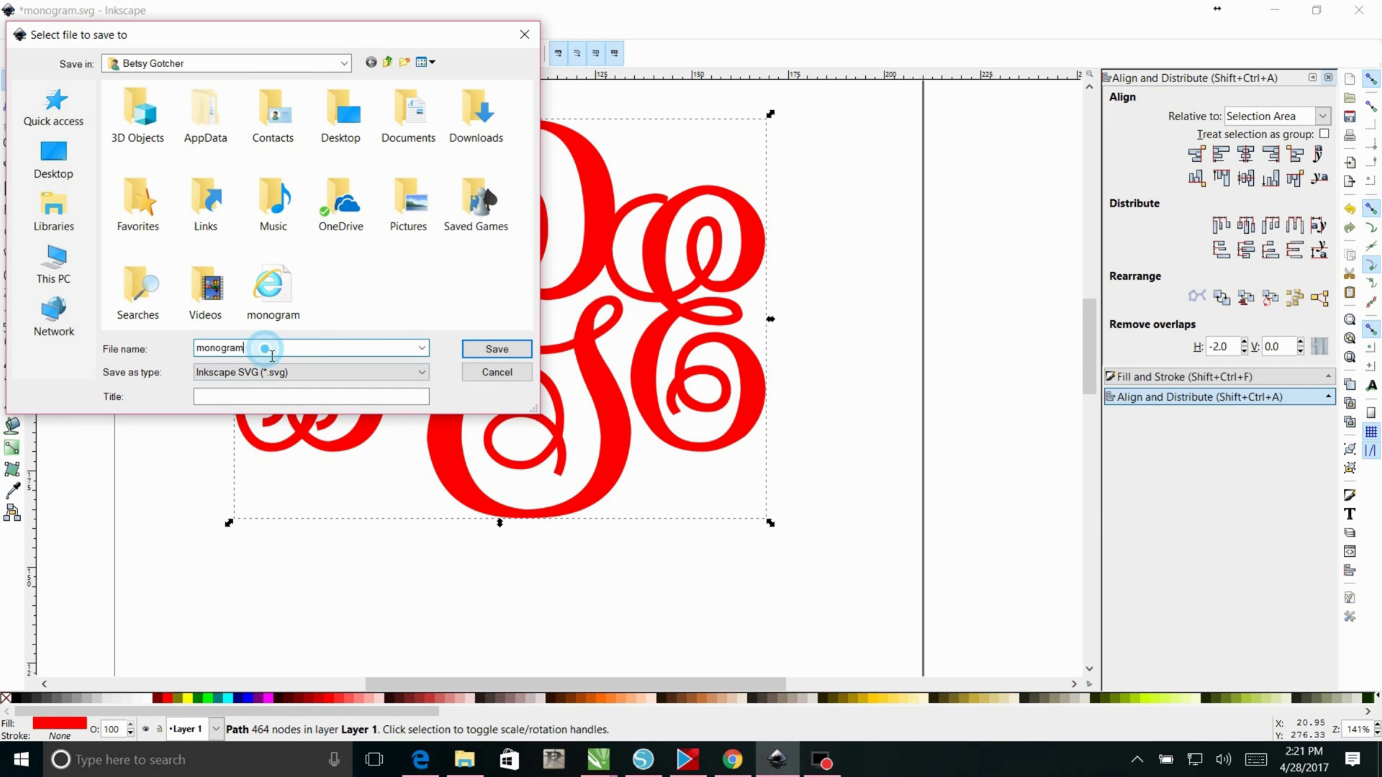
{"action": "left_click", "coordinate": [258, 376]}
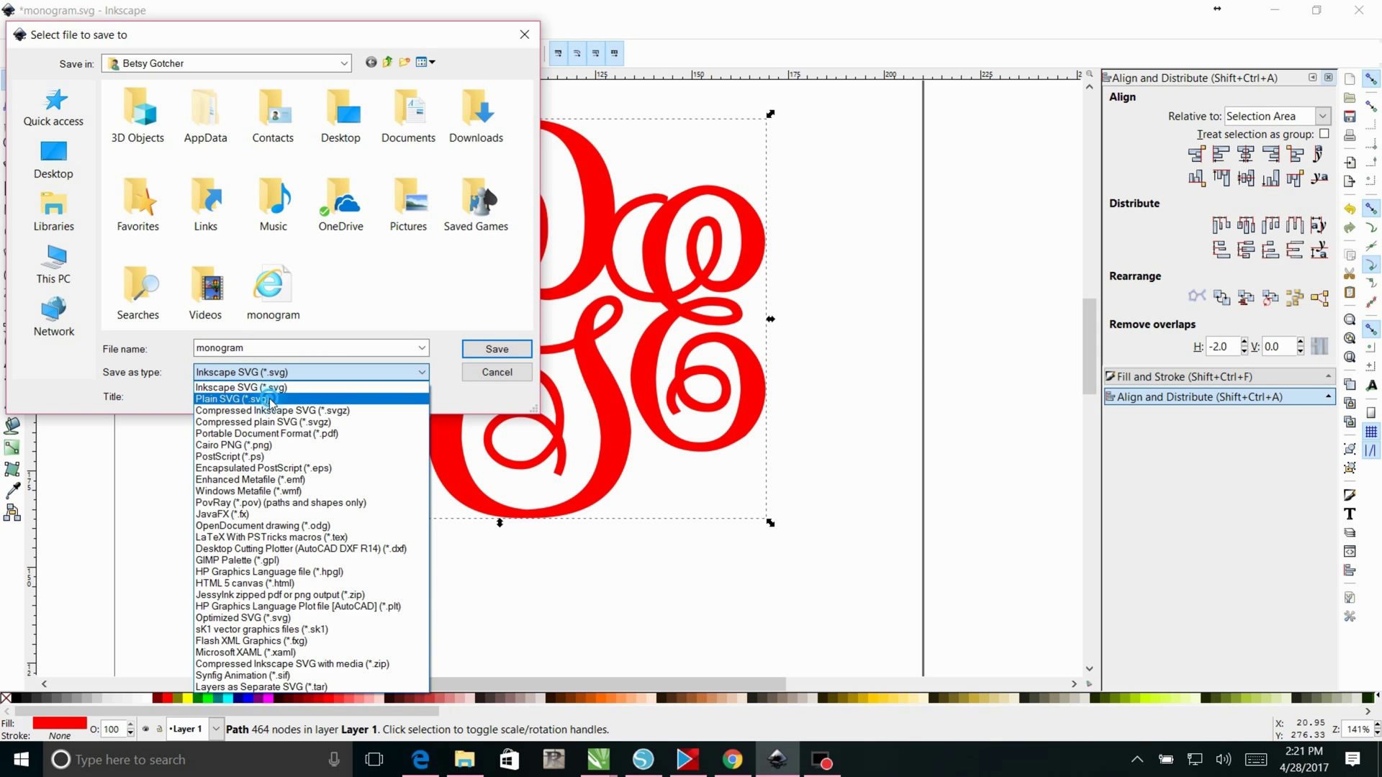
{"action": "left_click", "coordinate": [270, 400]}
{"action": "left_click", "coordinate": [488, 355]}
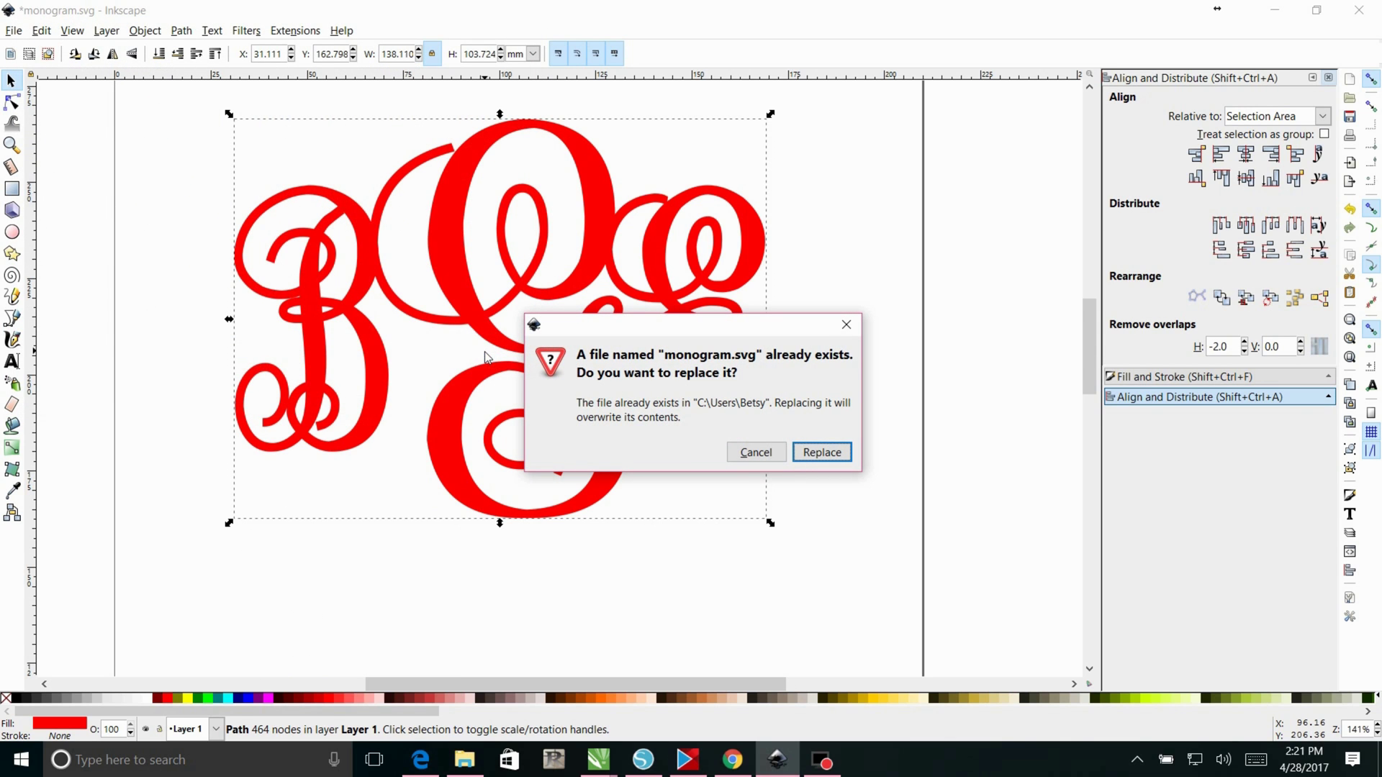
{"action": "left_click", "coordinate": [810, 455]}
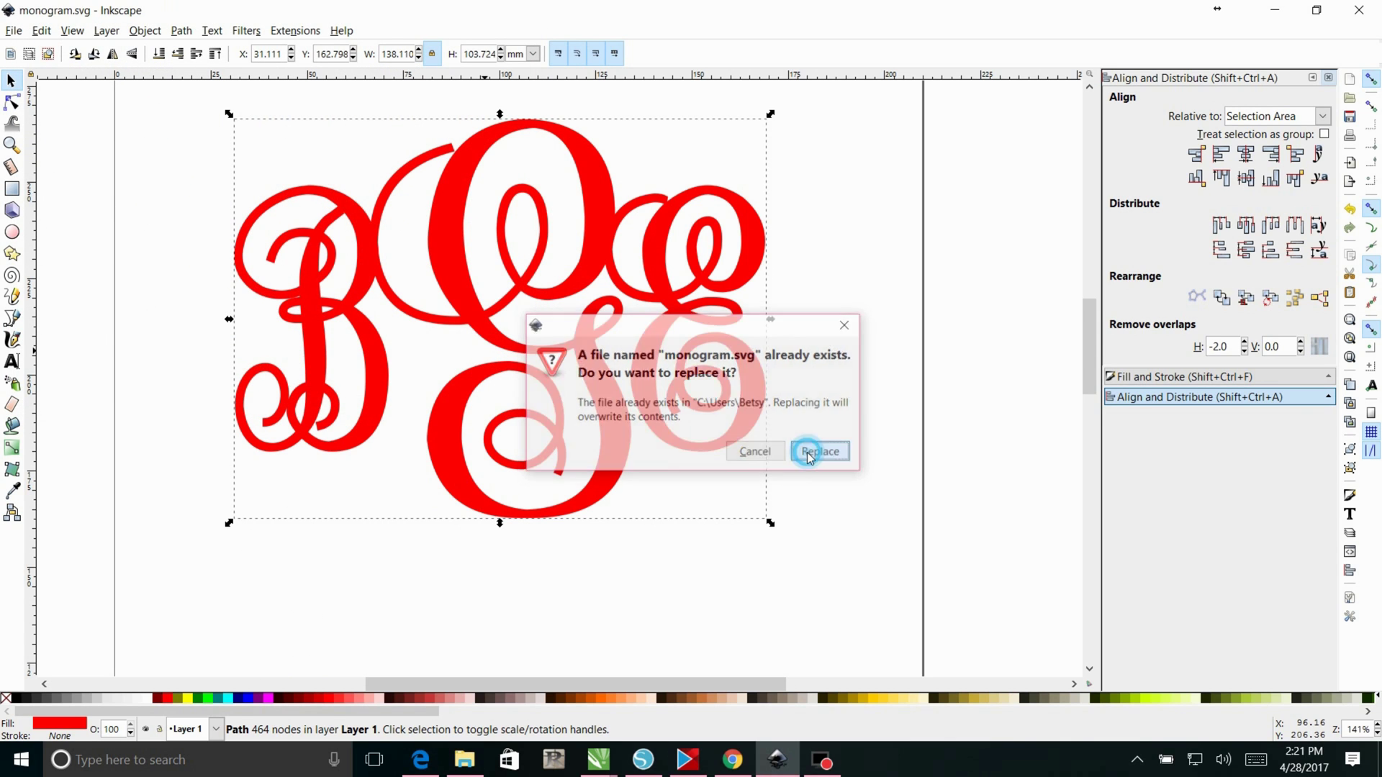